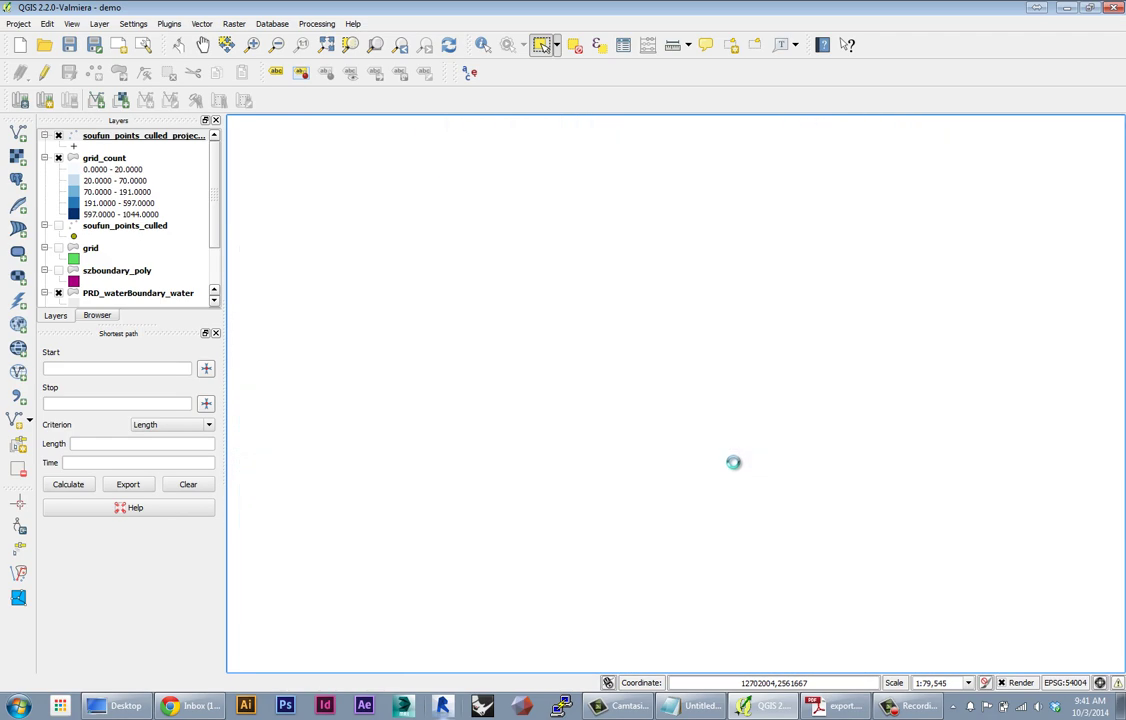
# Glance at the exported price map PDF, then zoom the QGIS map onto the central grid squares
pyautogui.hotkey('alt', 'Tab')
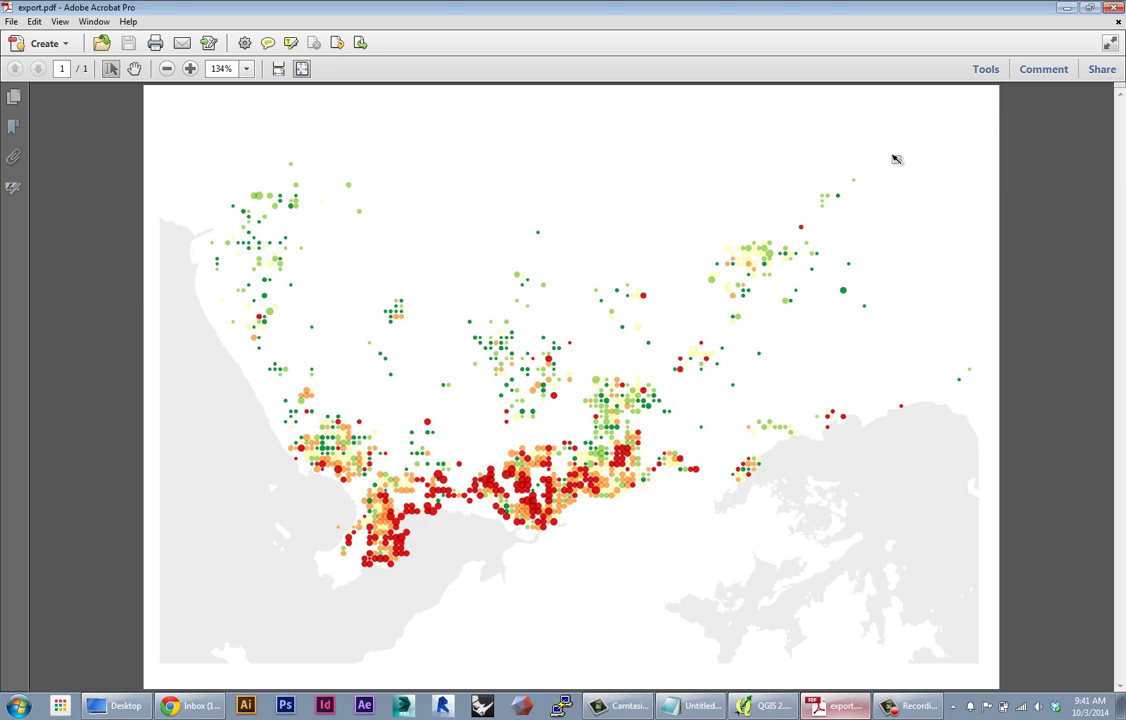
pyautogui.hotkey('alt', 'Tab')
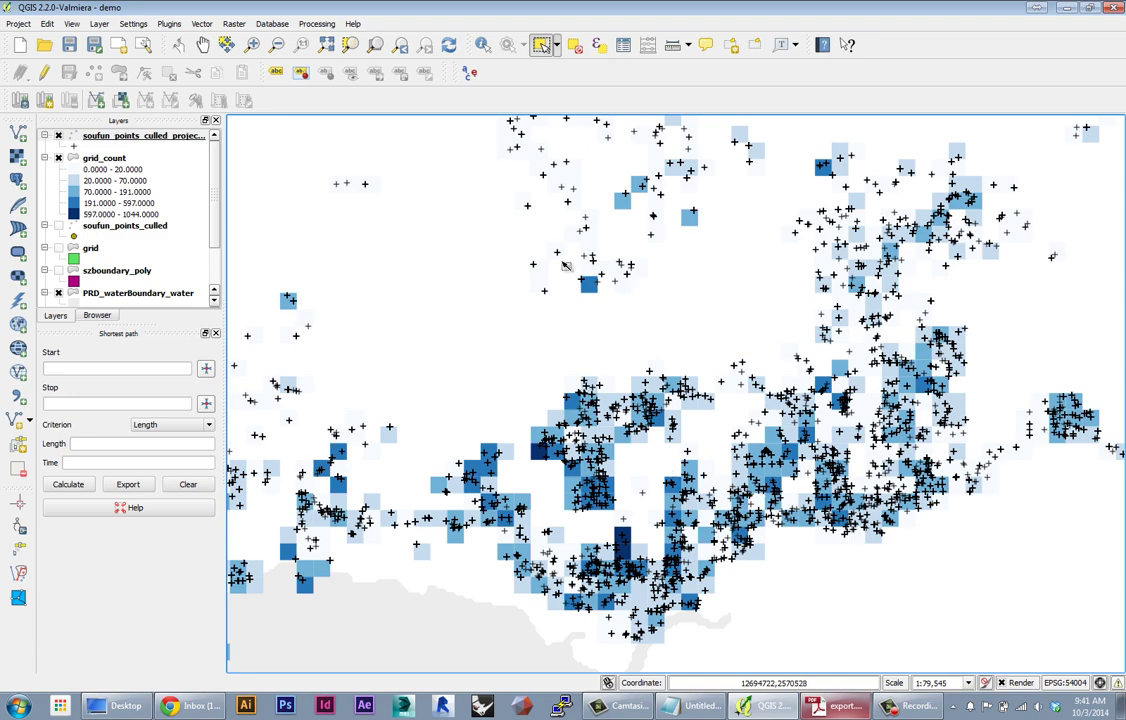
pyautogui.scroll(-1, 666, 470)
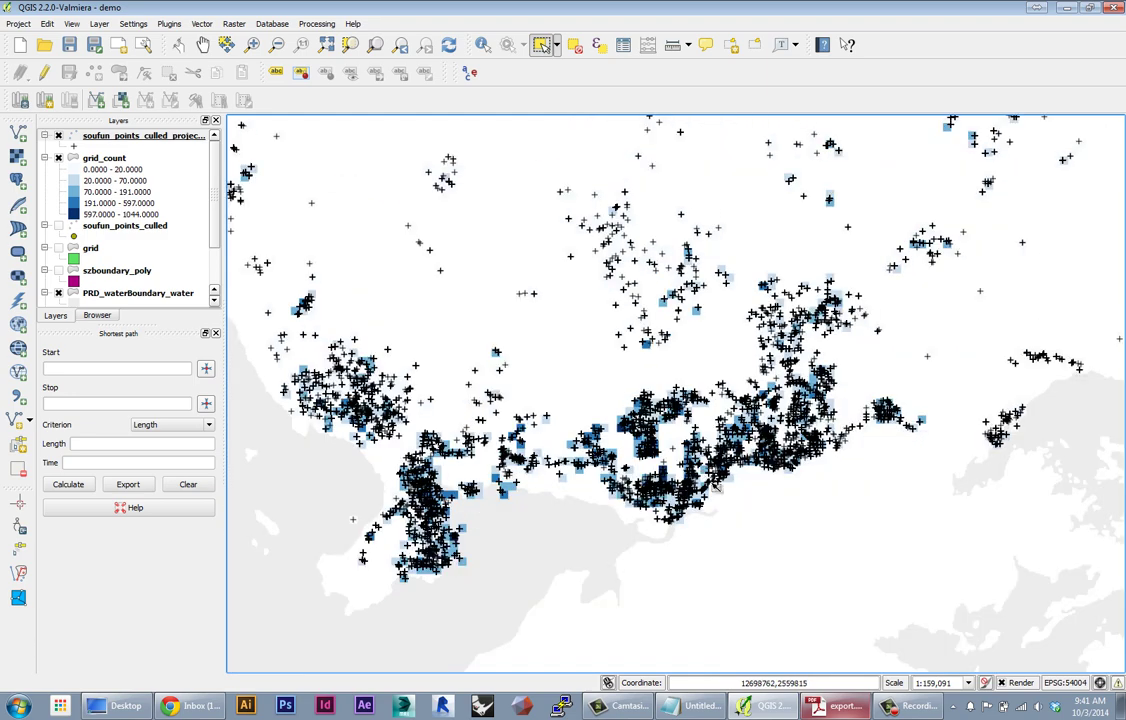
pyautogui.scroll(1, 625, 450)
pyautogui.scroll(1, 715, 533)
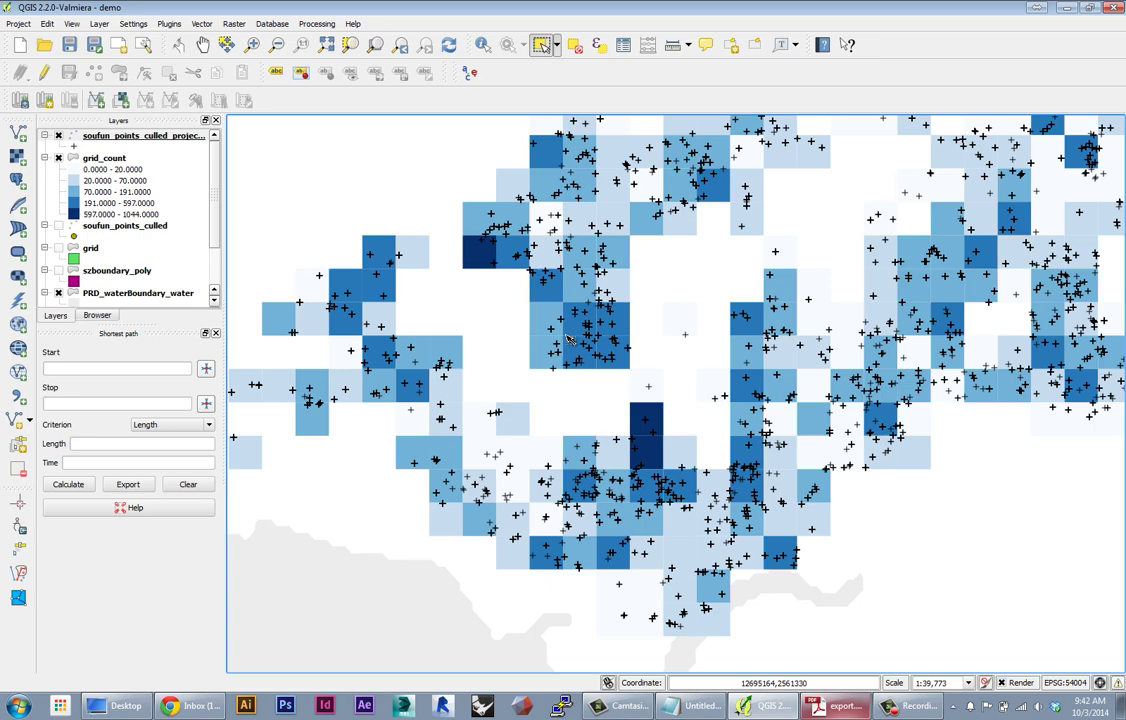
pyautogui.scroll(-1, 590, 575)
# Browse Vector > Data Management Tools without running anything, then recentre the grid squares
pyautogui.click(200, 24)
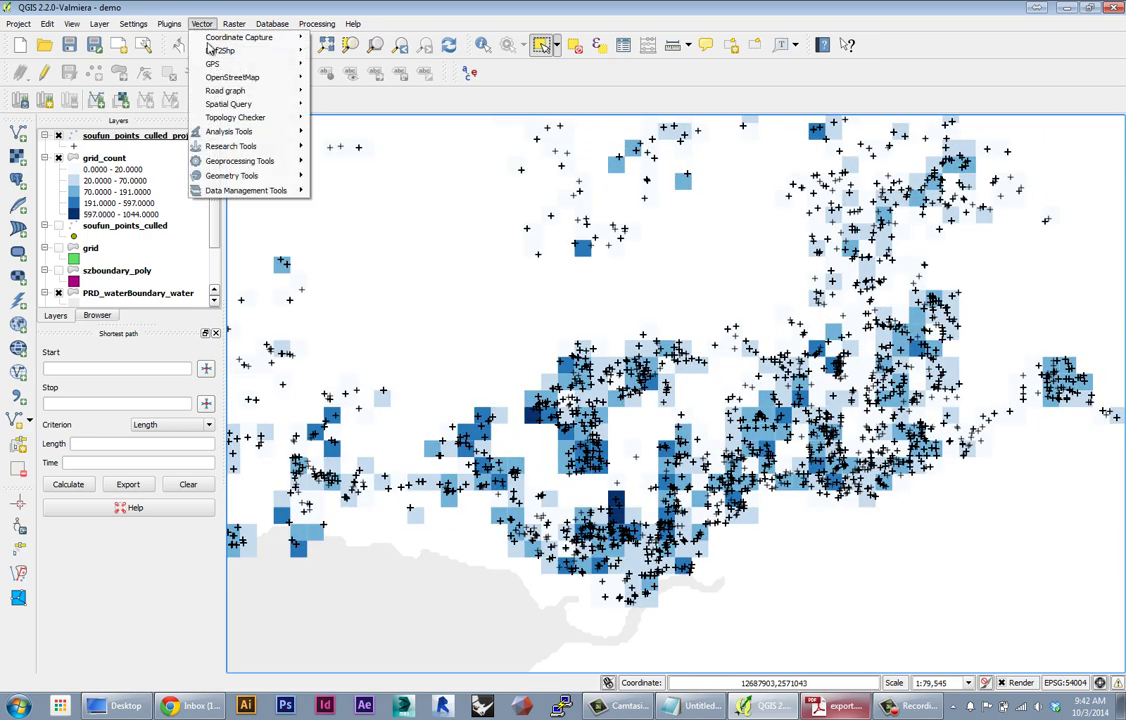
pyautogui.moveTo(205, 188)
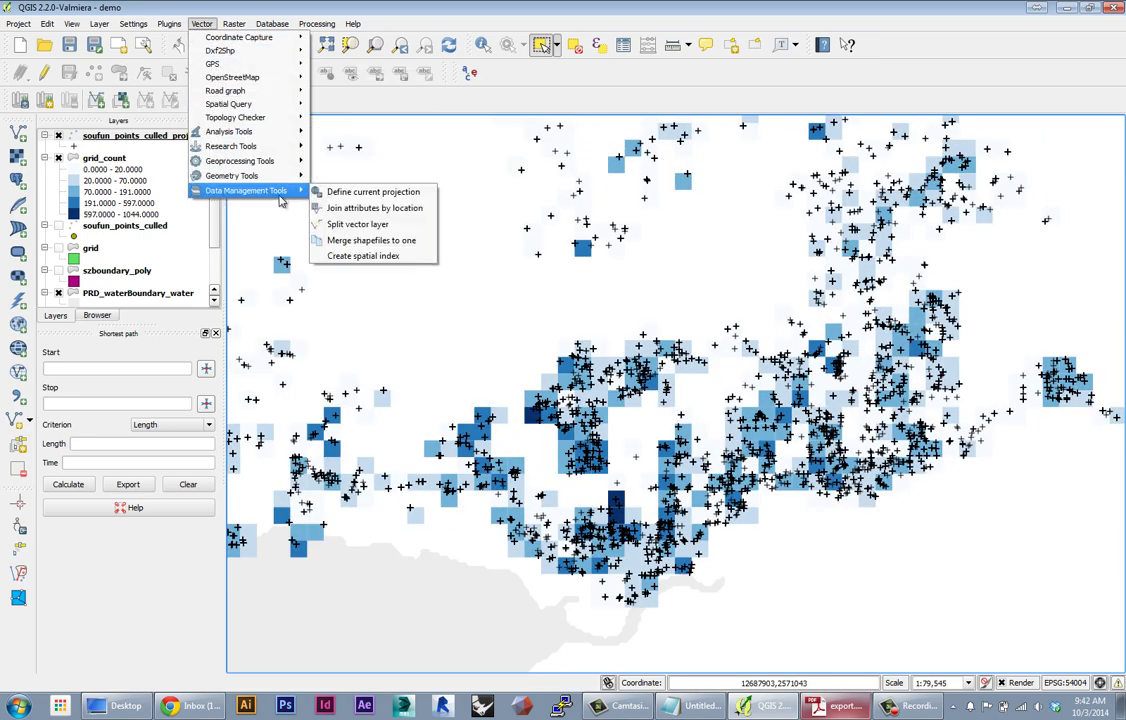
pyautogui.moveTo(255, 199)
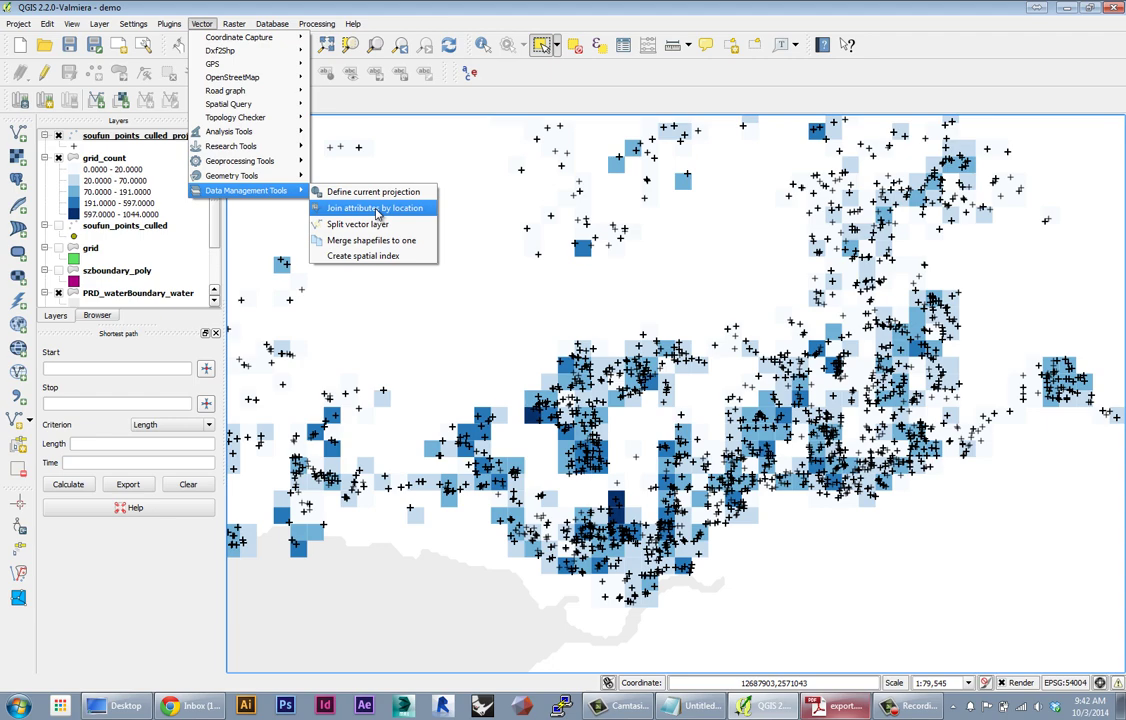
pyautogui.click(376, 208)
pyautogui.scroll(1, 499, 372)
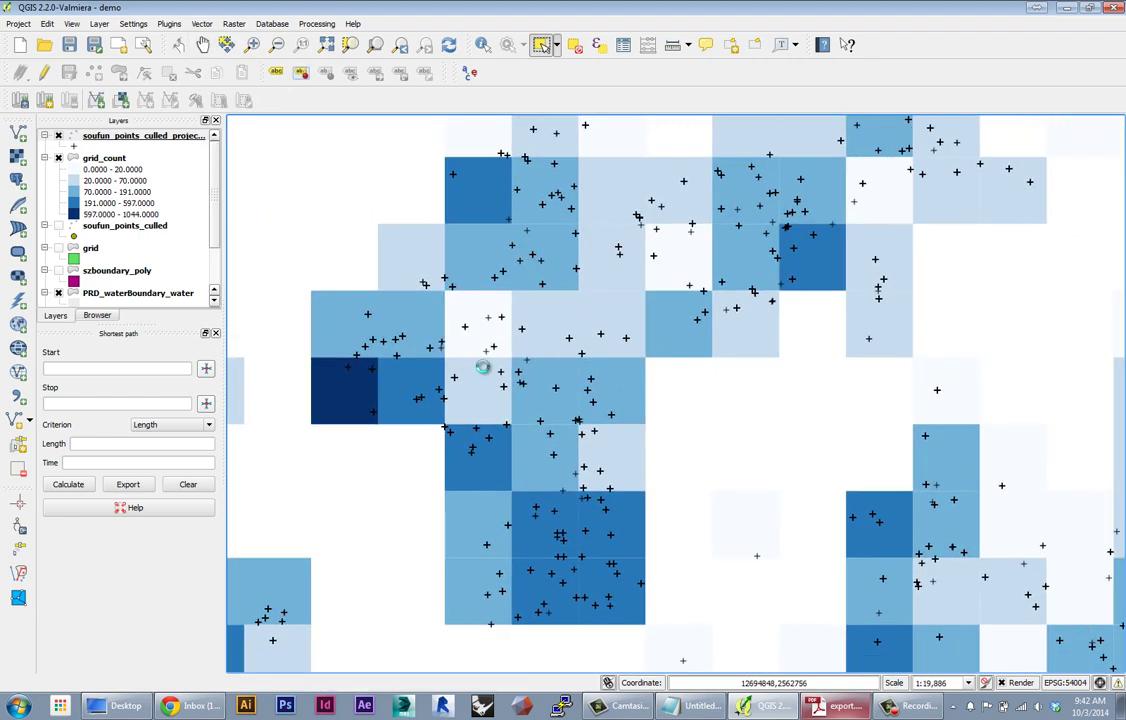
pyautogui.scroll(-3, 480, 366)
pyautogui.scroll(2, 488, 373)
pyautogui.moveTo(488, 373); pyautogui.dragTo(535, 308)
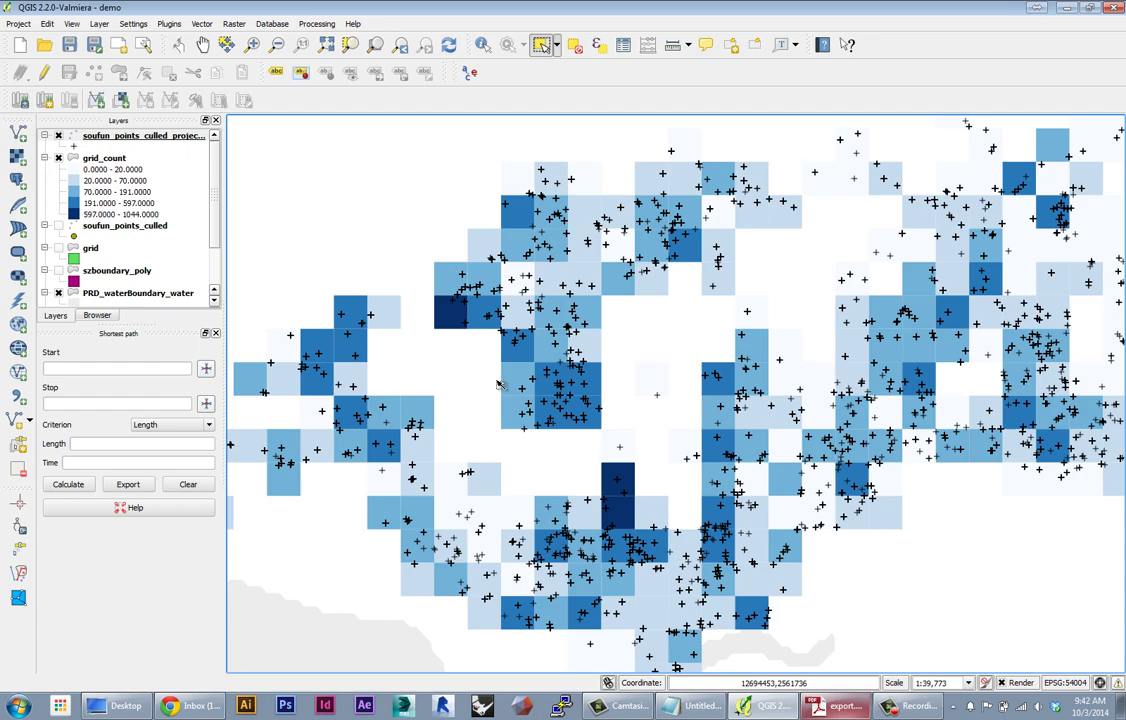
# Open the soufun_points_culled_projected attribute table and scroll across its columns
pyautogui.rightClick(131, 135)
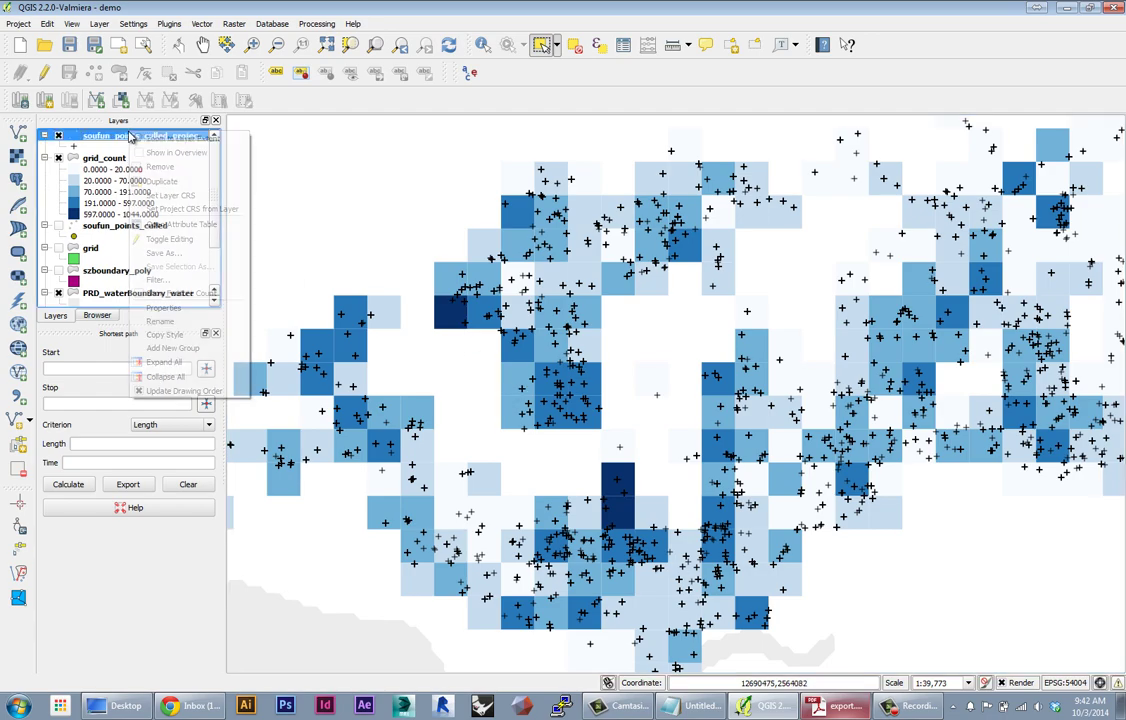
pyautogui.click(181, 224)
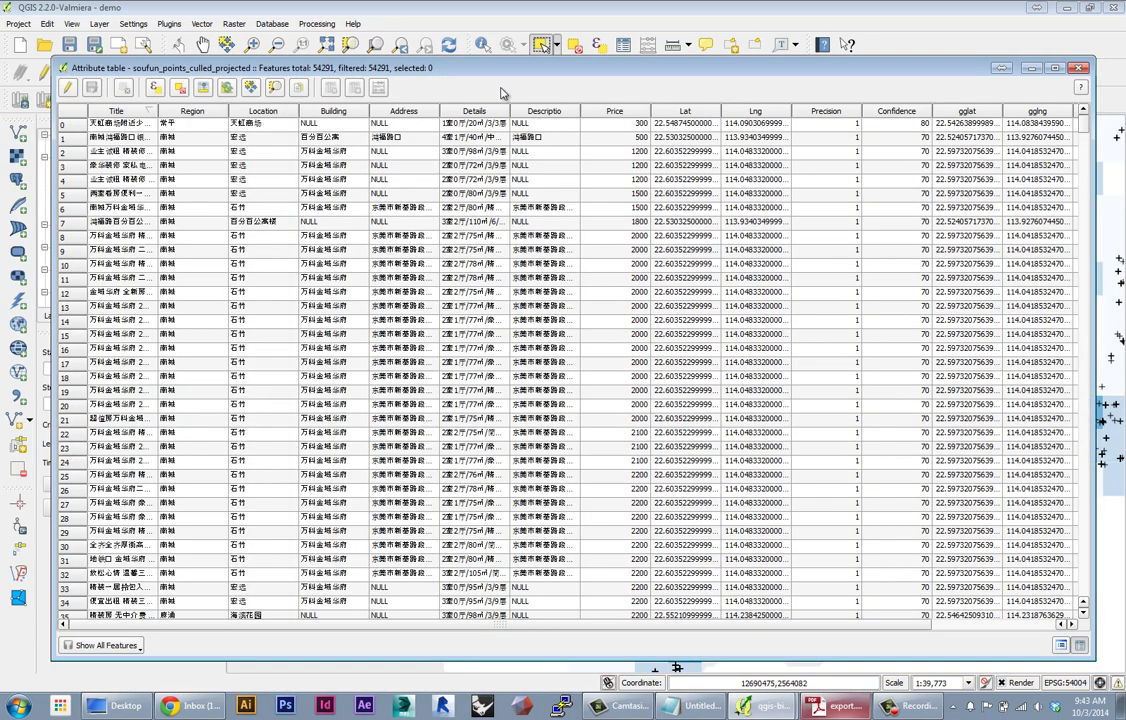
pyautogui.moveTo(446, 68); pyautogui.dragTo(420, 64)
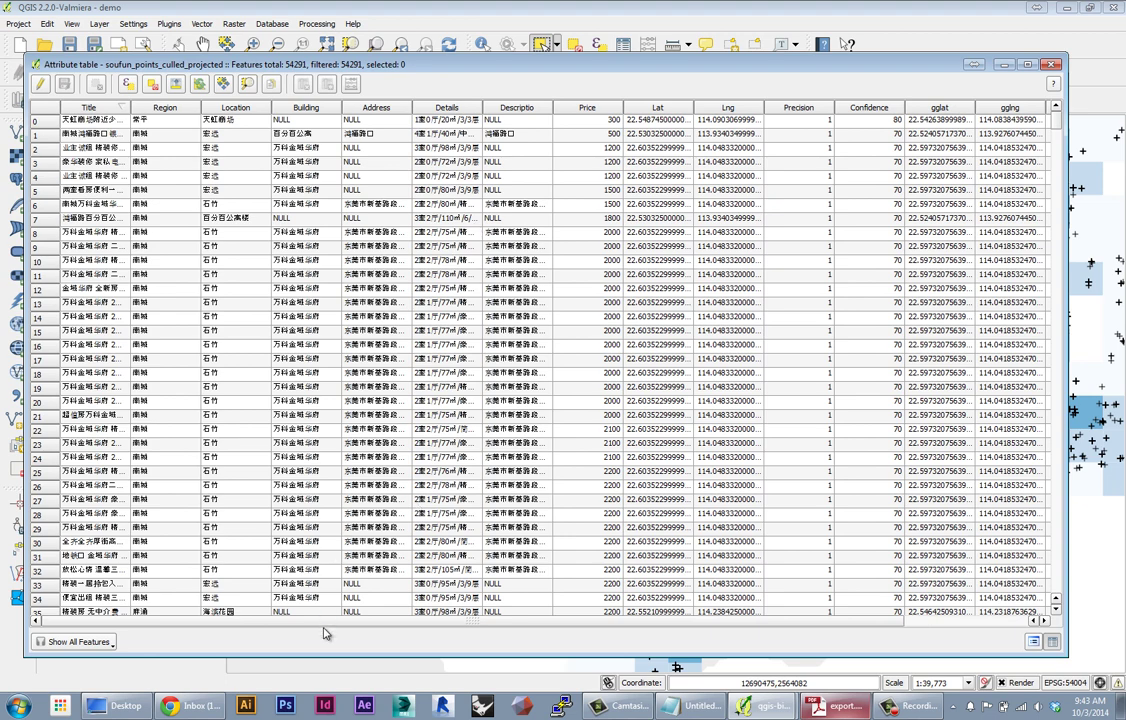
pyautogui.hscroll(1, 455, 625)
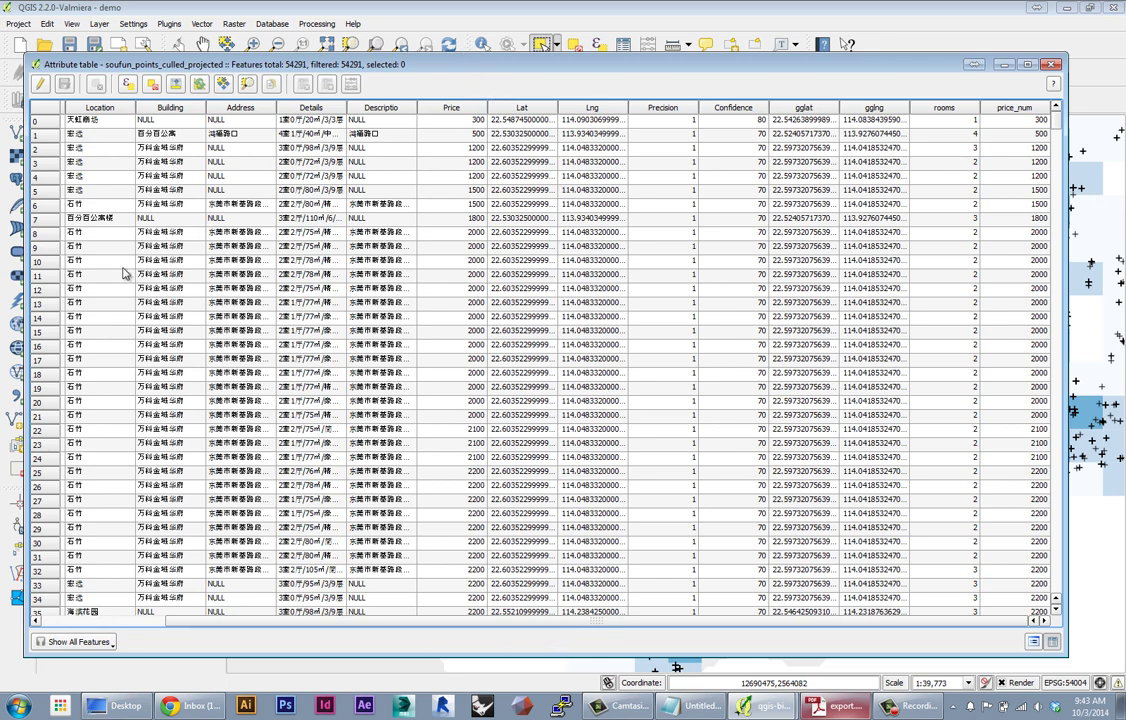
pyautogui.moveTo(425, 621)
pyautogui.mouseDown()
pyautogui.moveTo(285, 621)
pyautogui.moveTo(425, 621)
pyautogui.mouseUp()
pyautogui.hscroll(-1, 603, 619)
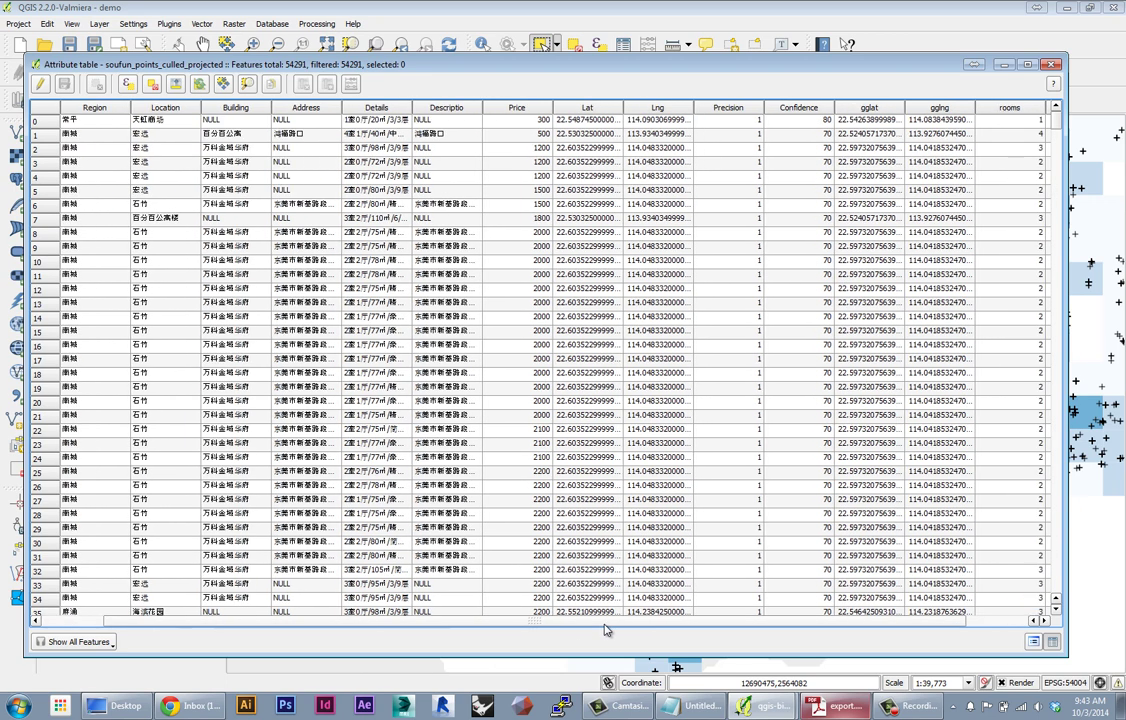
pyautogui.hscroll(1, 600, 620)
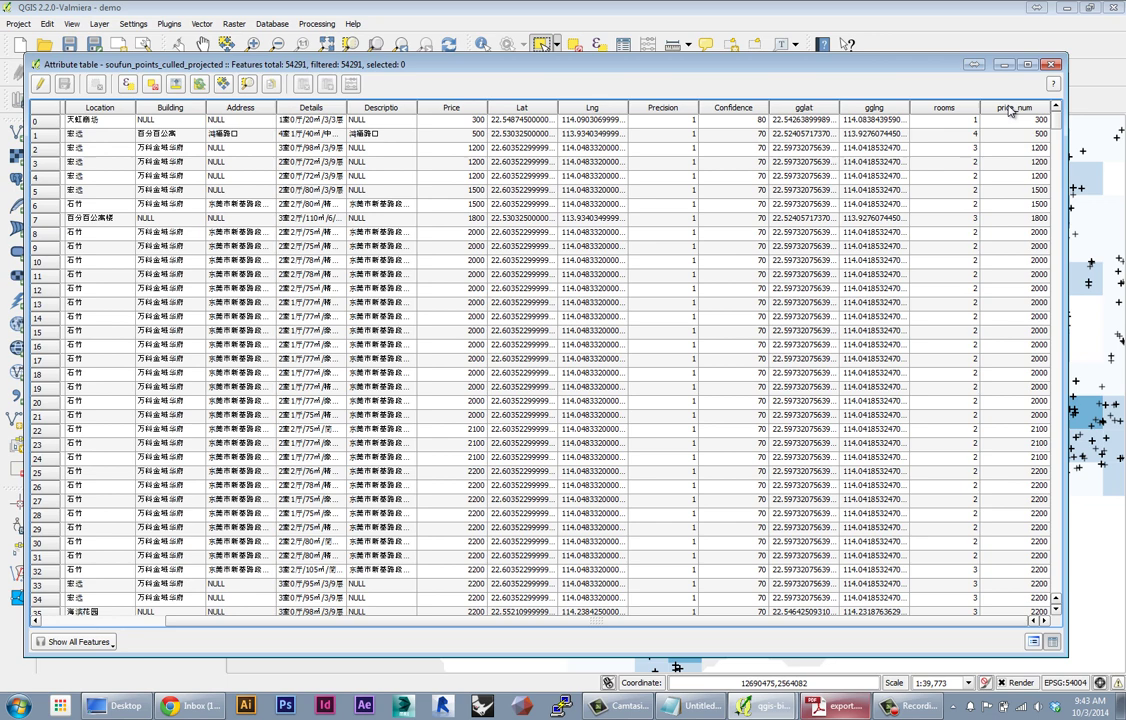
# Reposition and enlarge the attribute table to review more rows of Price and price_num
pyautogui.moveTo(640, 620); pyautogui.dragTo(567, 667)
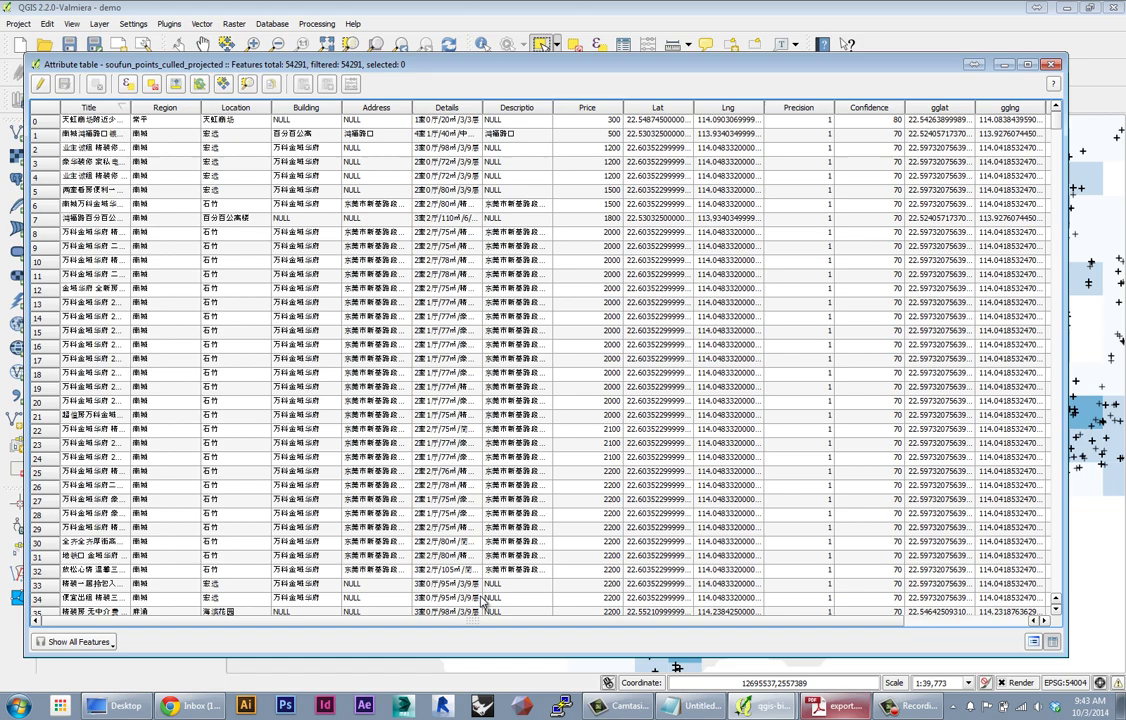
pyautogui.hscroll(2, 511, 620)
pyautogui.hscroll(-2, 530, 600)
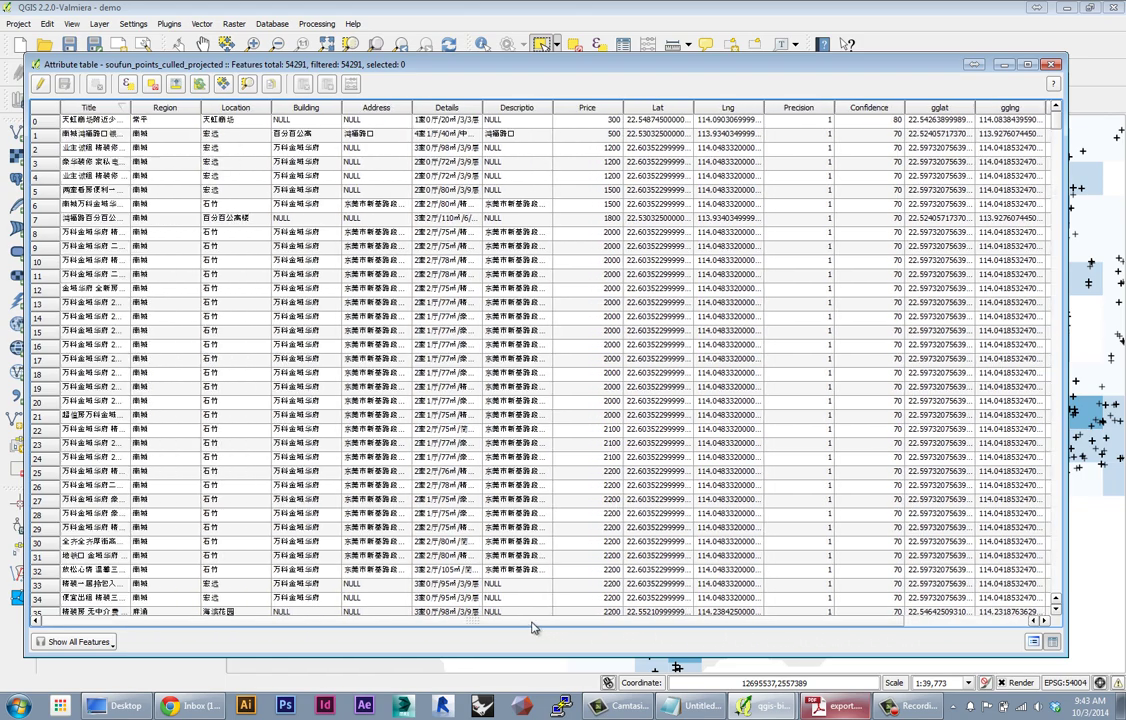
pyautogui.hscroll(2, 540, 590)
pyautogui.moveTo(400, 65); pyautogui.dragTo(415, 301)
pyautogui.moveTo(360, 272); pyautogui.dragTo(348, 141)
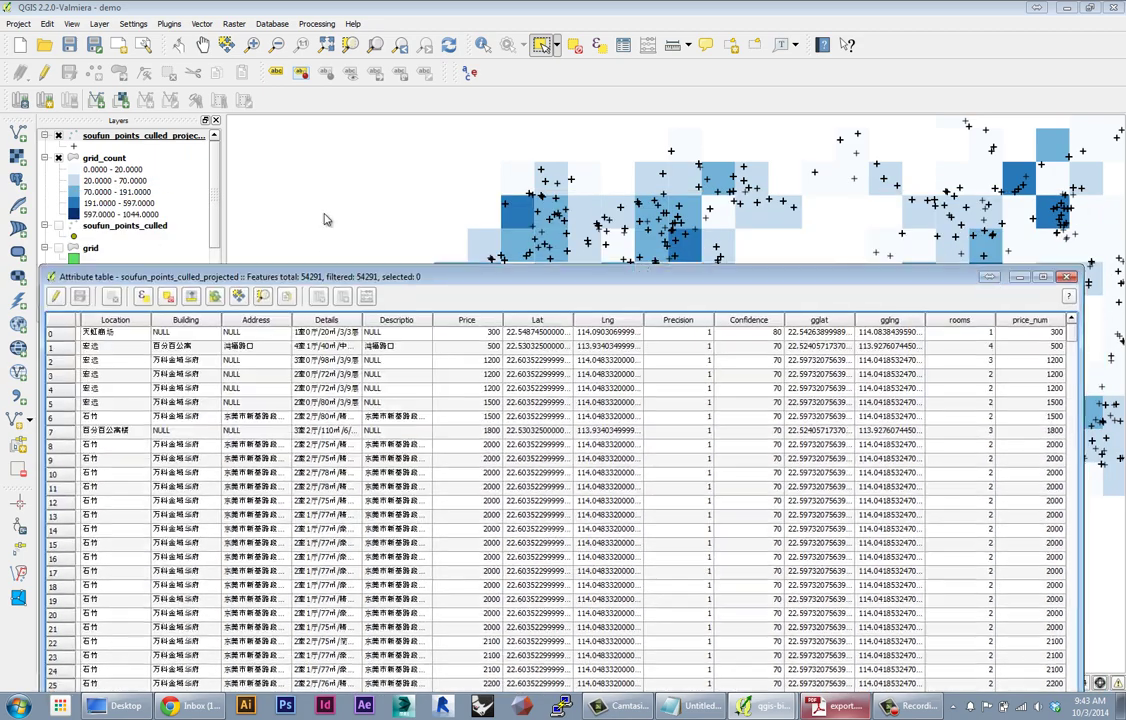
pyautogui.hscroll(-2, 200, 550)
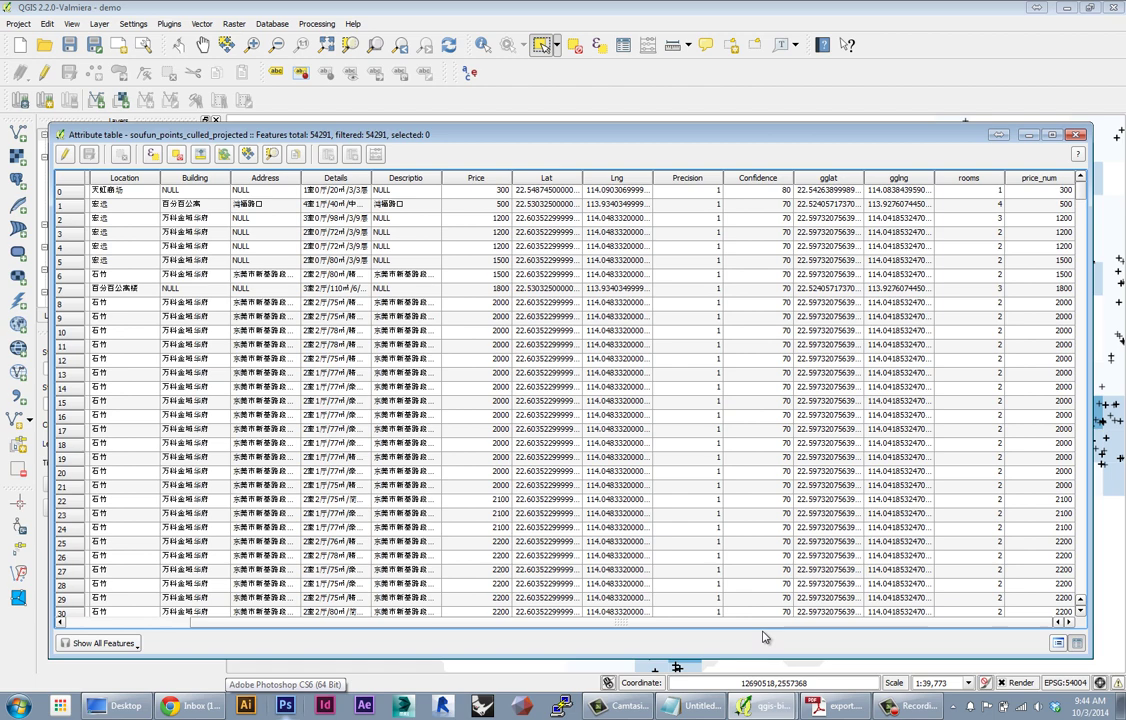
pyautogui.hscroll(2, 495, 550)
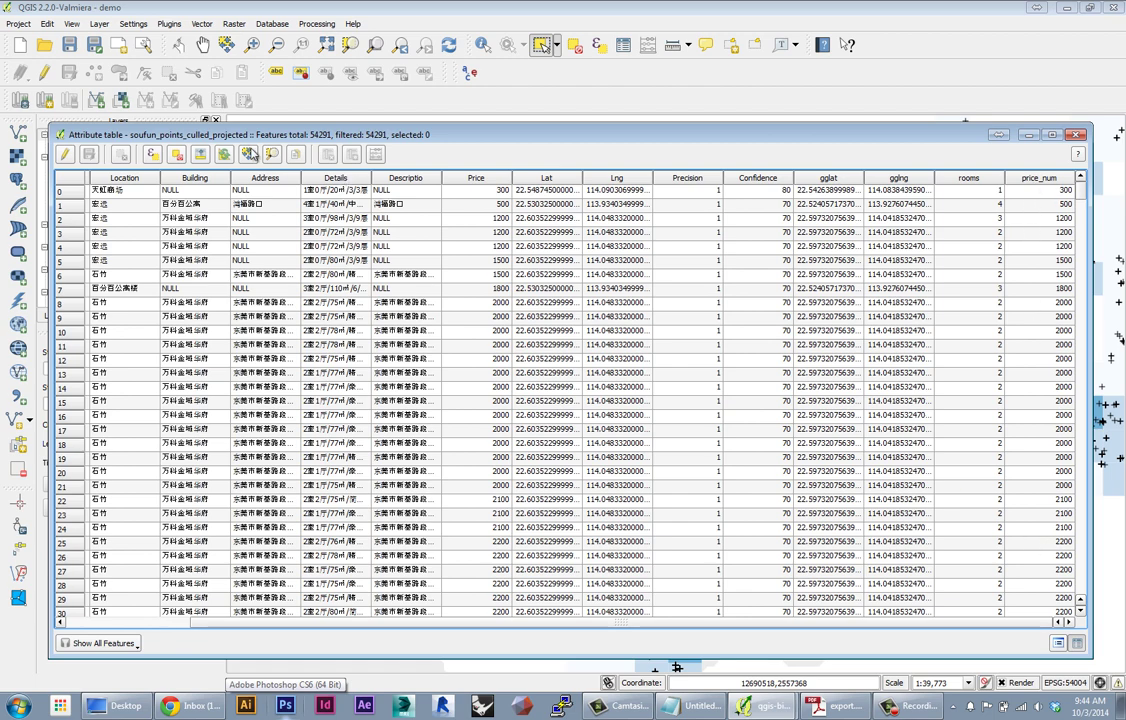
# Delete every field except price_num from soufun_points_culled_projected and save the edits
pyautogui.click(64, 154)
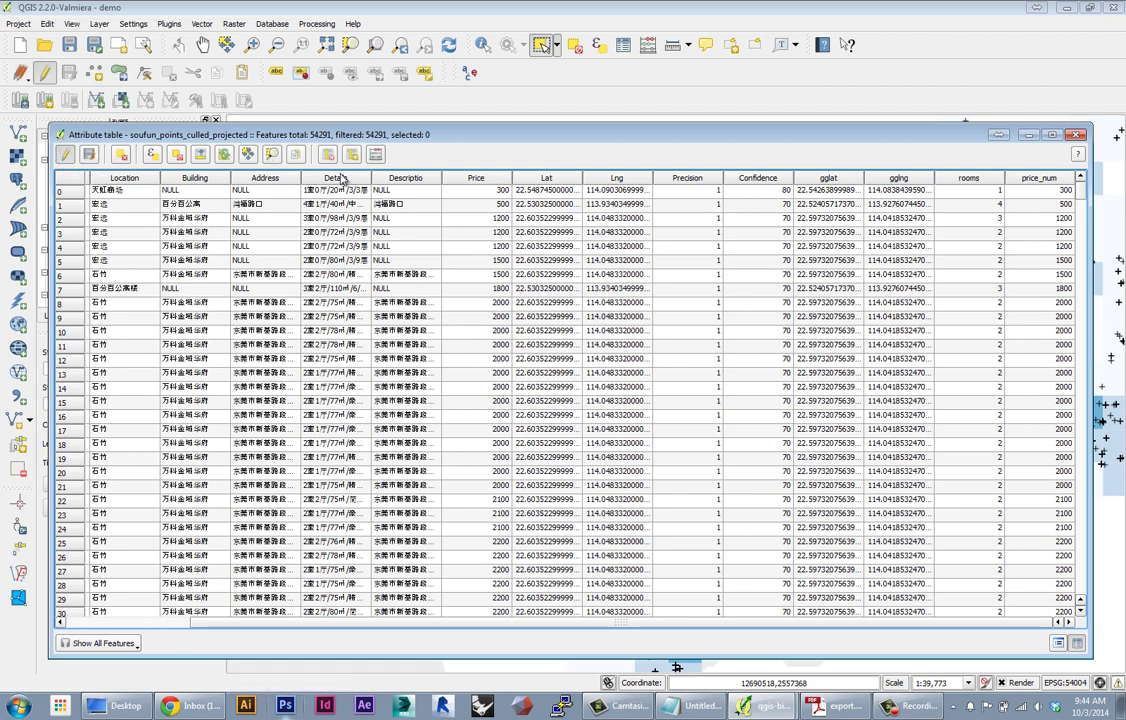
pyautogui.click(329, 155)
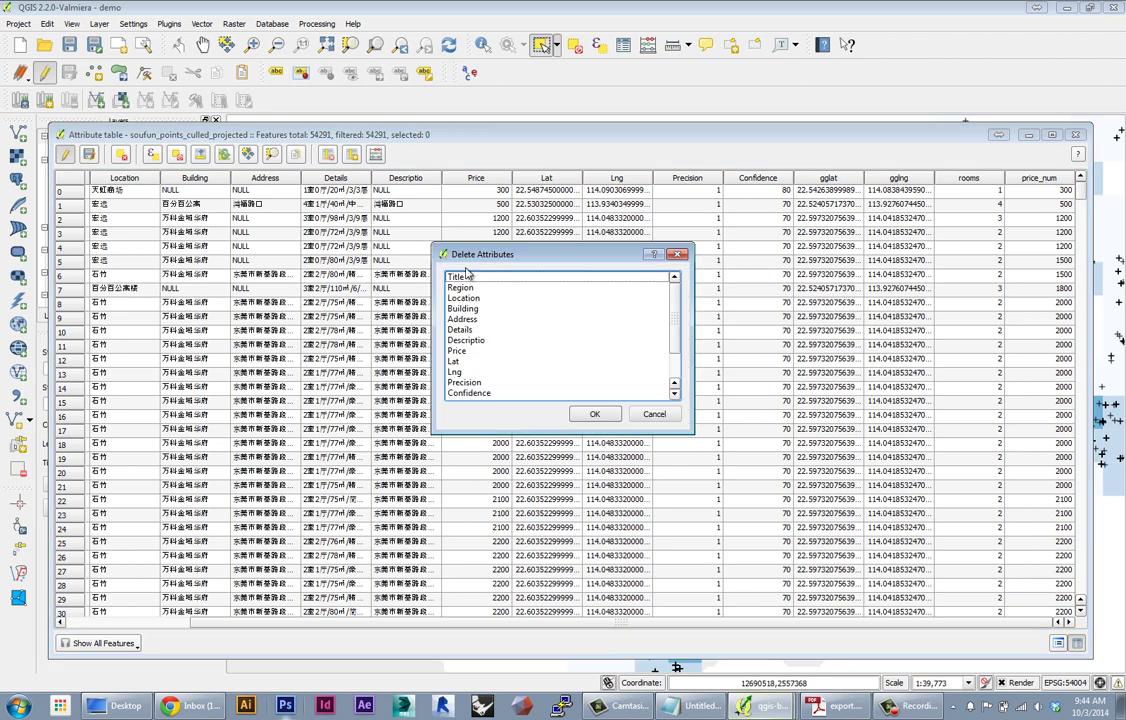
pyautogui.moveTo(475, 283); pyautogui.dragTo(462, 400)
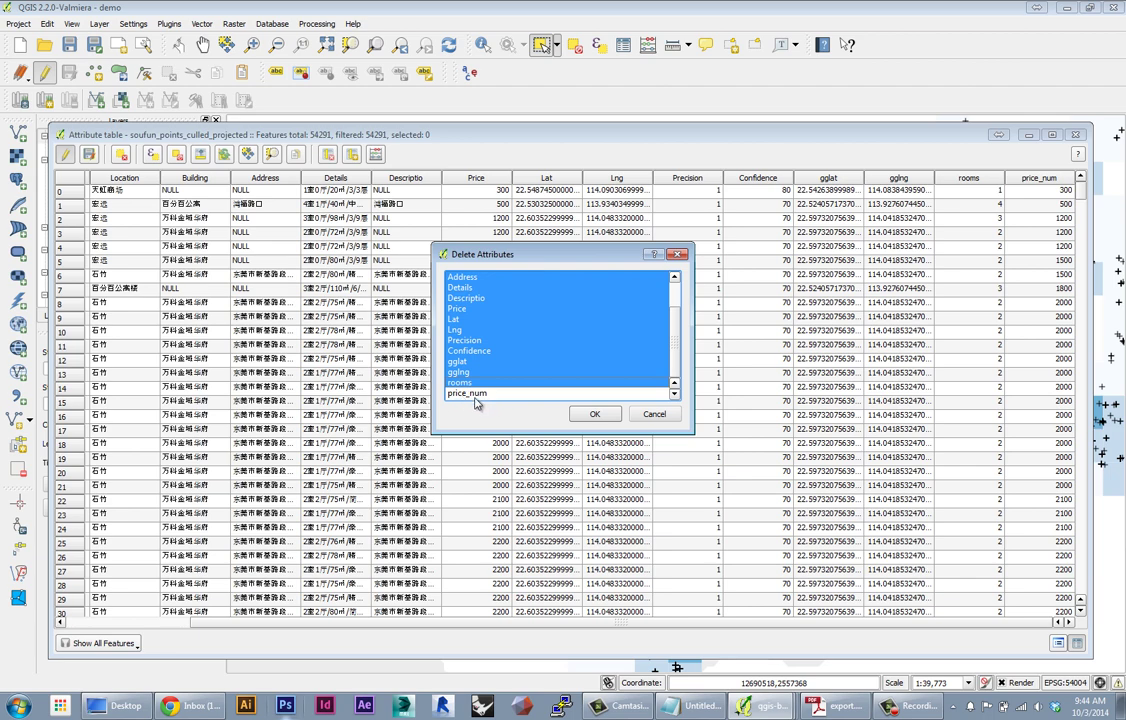
pyautogui.click(585, 414)
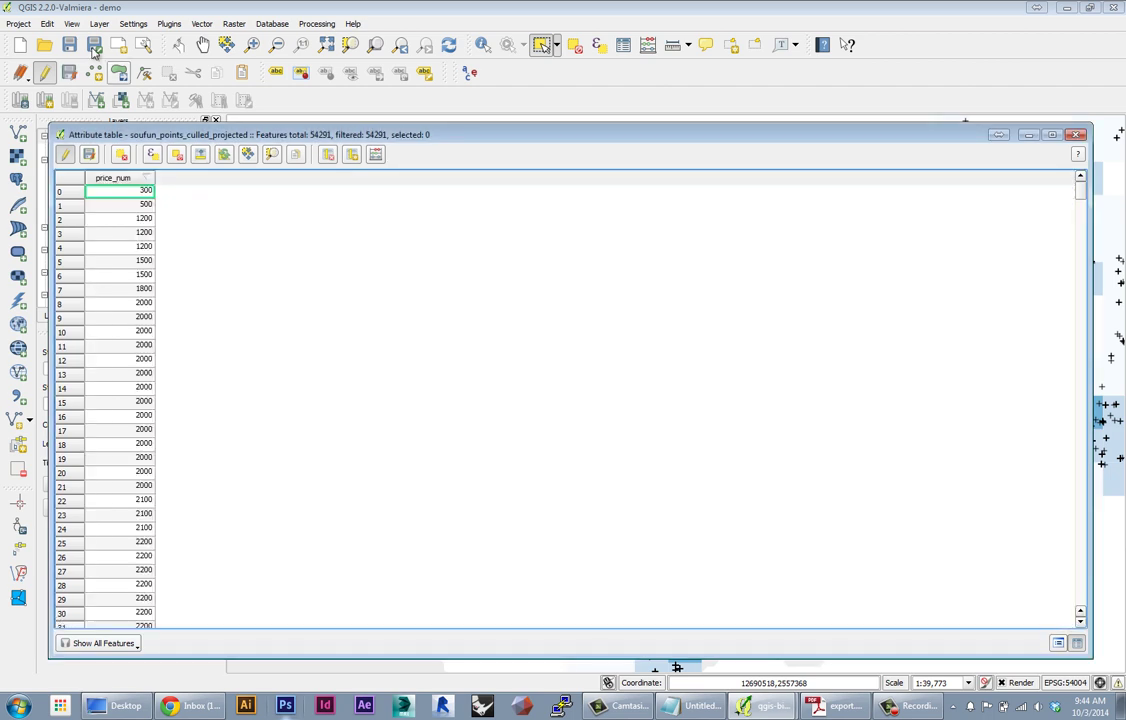
pyautogui.click(64, 156)
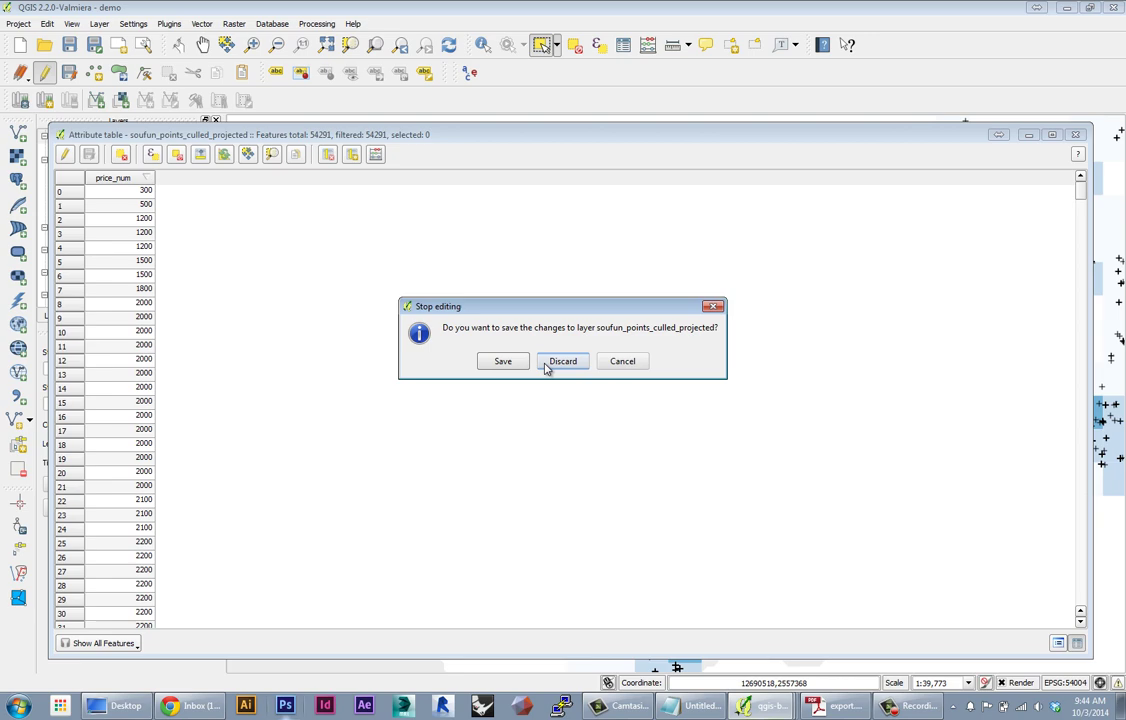
pyautogui.click(507, 362)
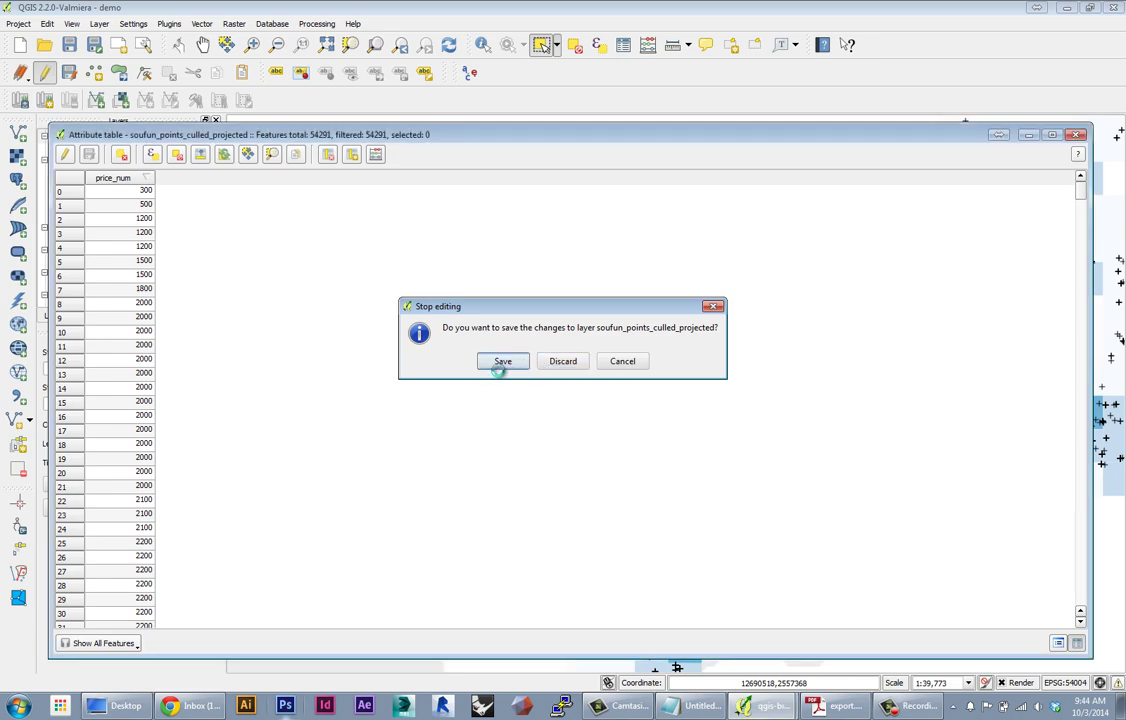
pyautogui.click(504, 360)
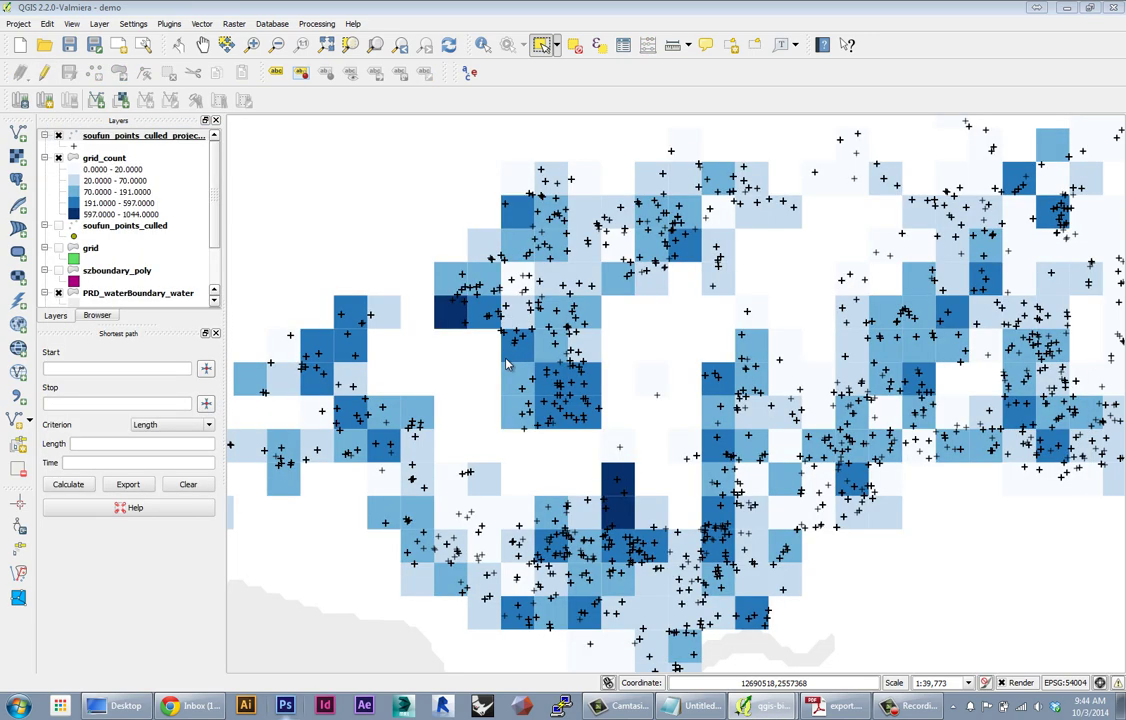
# Check that only price_num remains in the listings attribute table, close it, and rezoom the map
pyautogui.rightClick(88, 134)
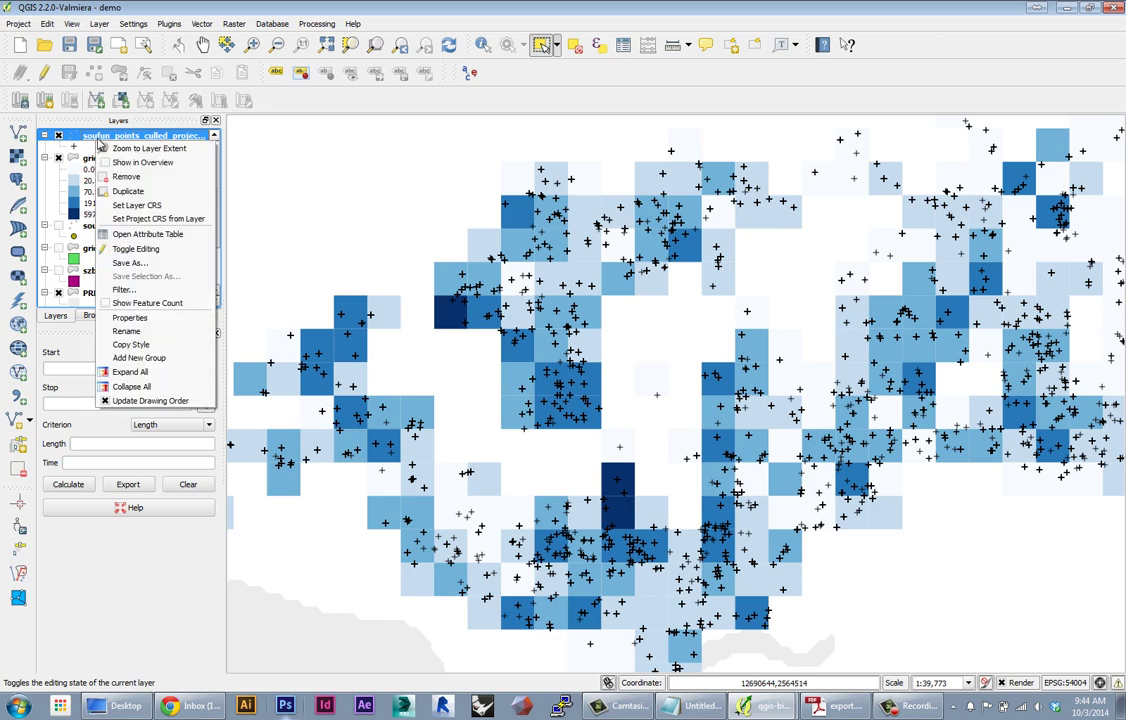
pyautogui.click(138, 233)
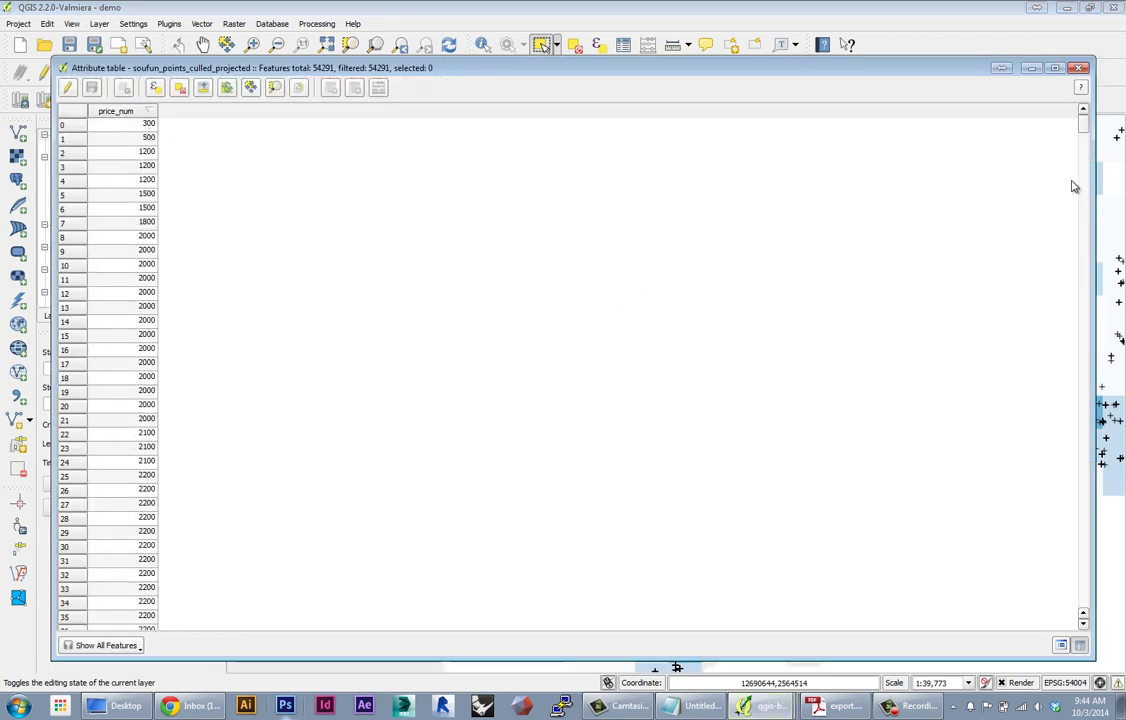
pyautogui.moveTo(1085, 133)
pyautogui.mouseDown()
pyautogui.moveTo(1085, 340)
pyautogui.moveTo(1085, 125)
pyautogui.mouseUp()
pyautogui.press('Escape')
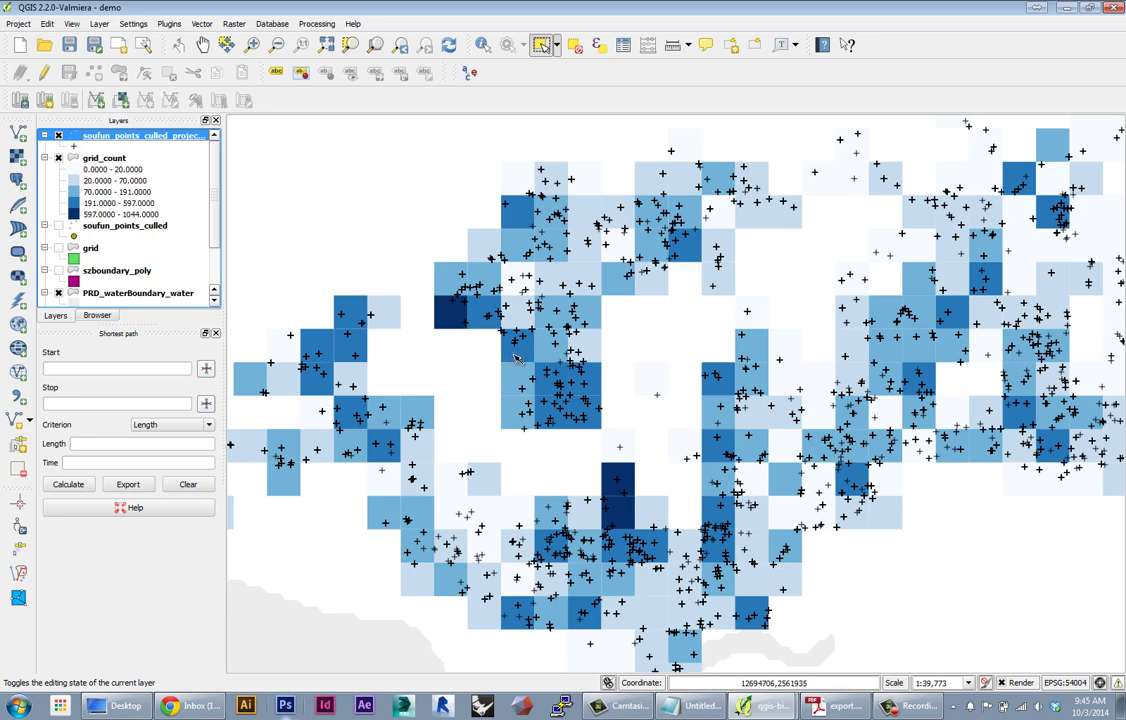
pyautogui.scroll(-2, 516, 358)
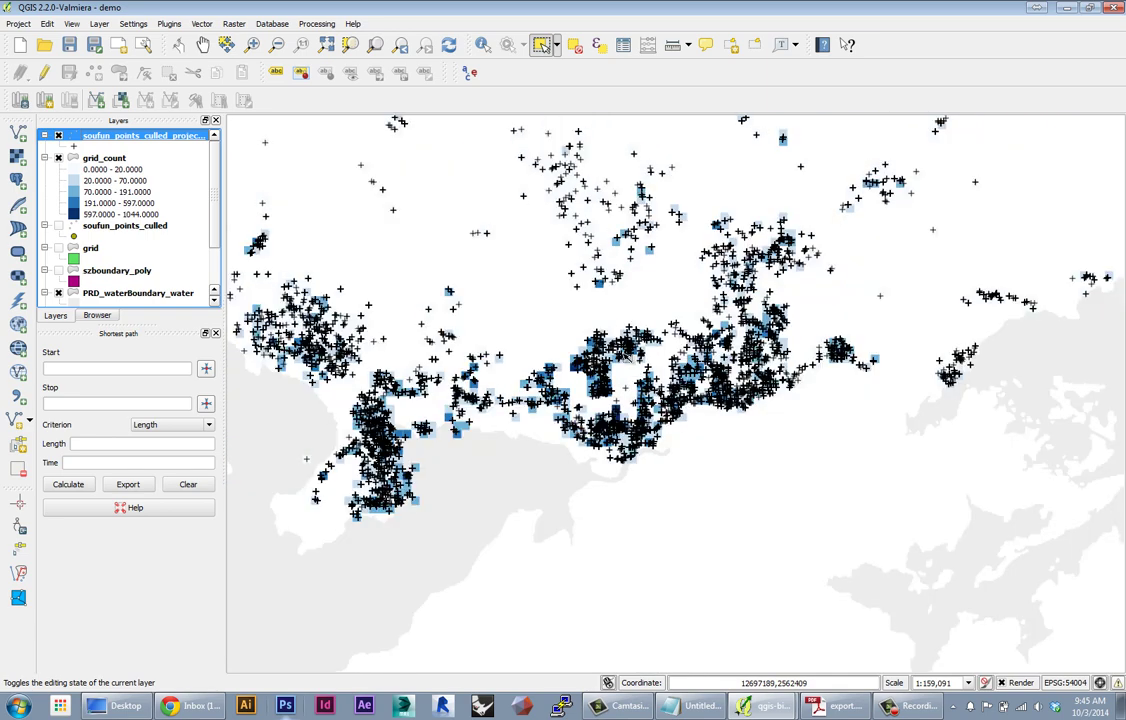
pyautogui.scroll(3, 638, 472)
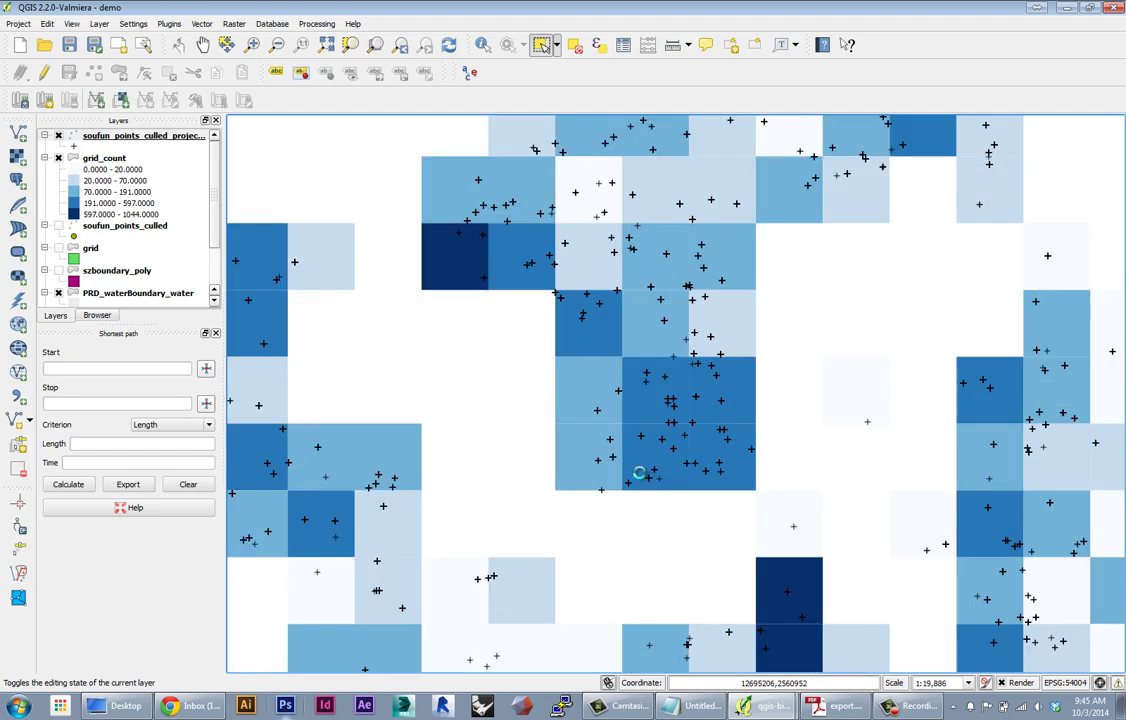
pyautogui.scroll(-1, 638, 472)
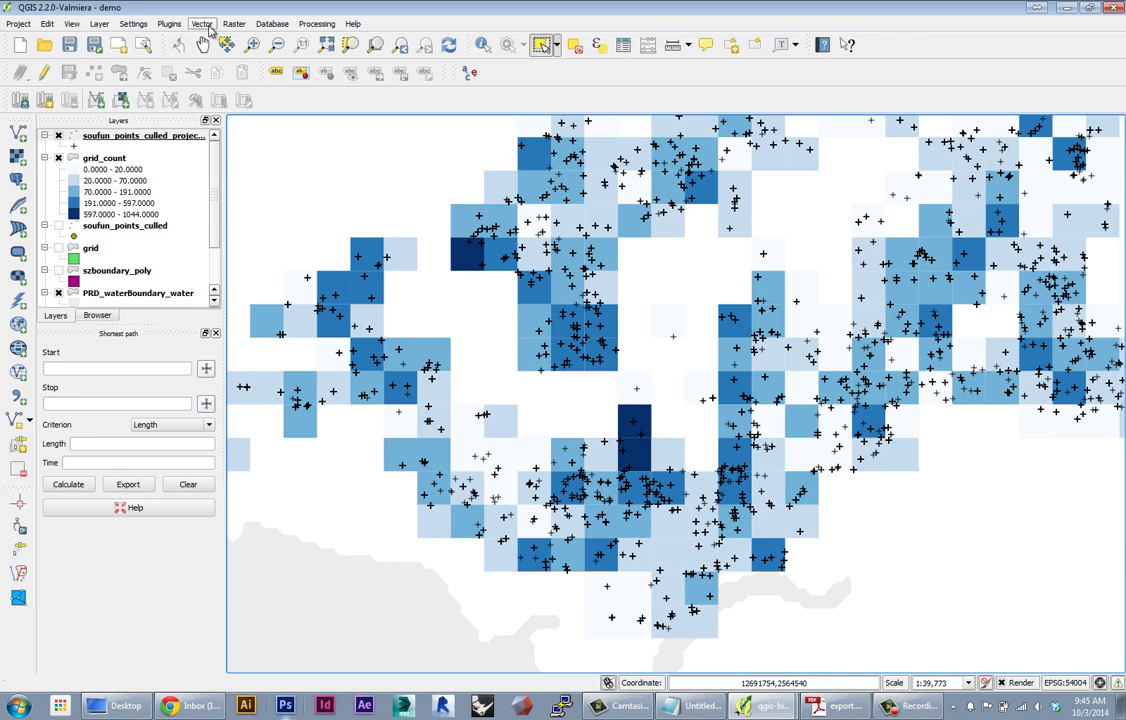
# Launch Join attributes by location from Vector > Data Management Tools
pyautogui.click(205, 26)
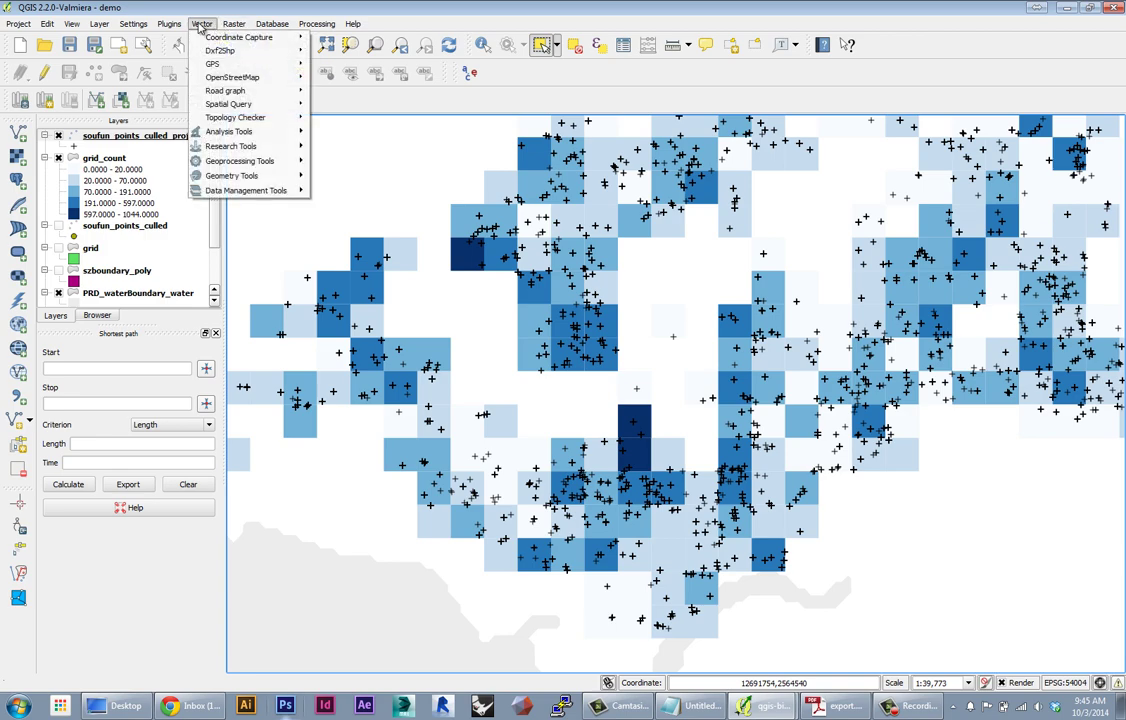
pyautogui.click(200, 28)
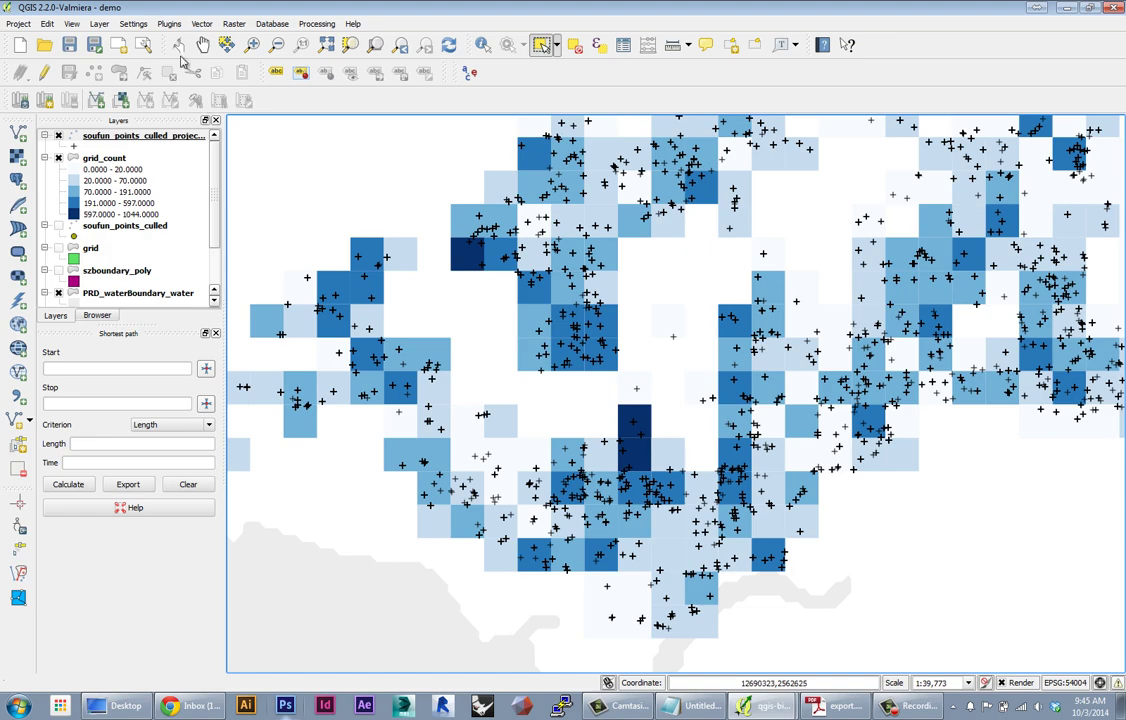
pyautogui.click(205, 26)
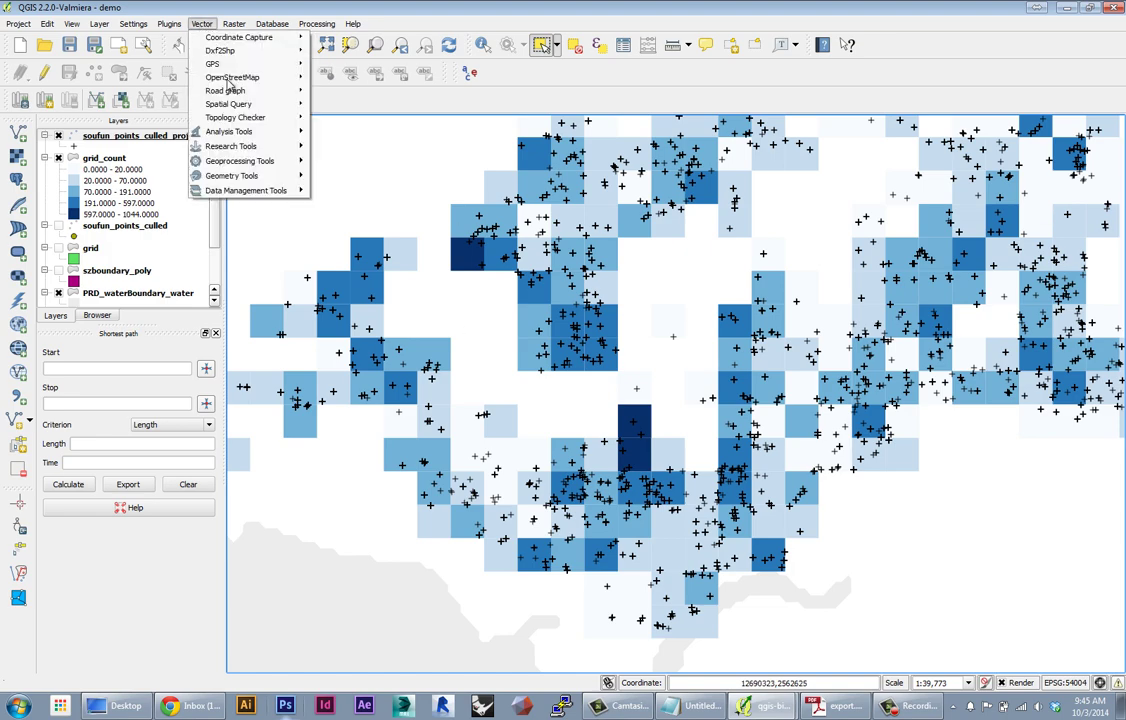
pyautogui.moveTo(233, 193)
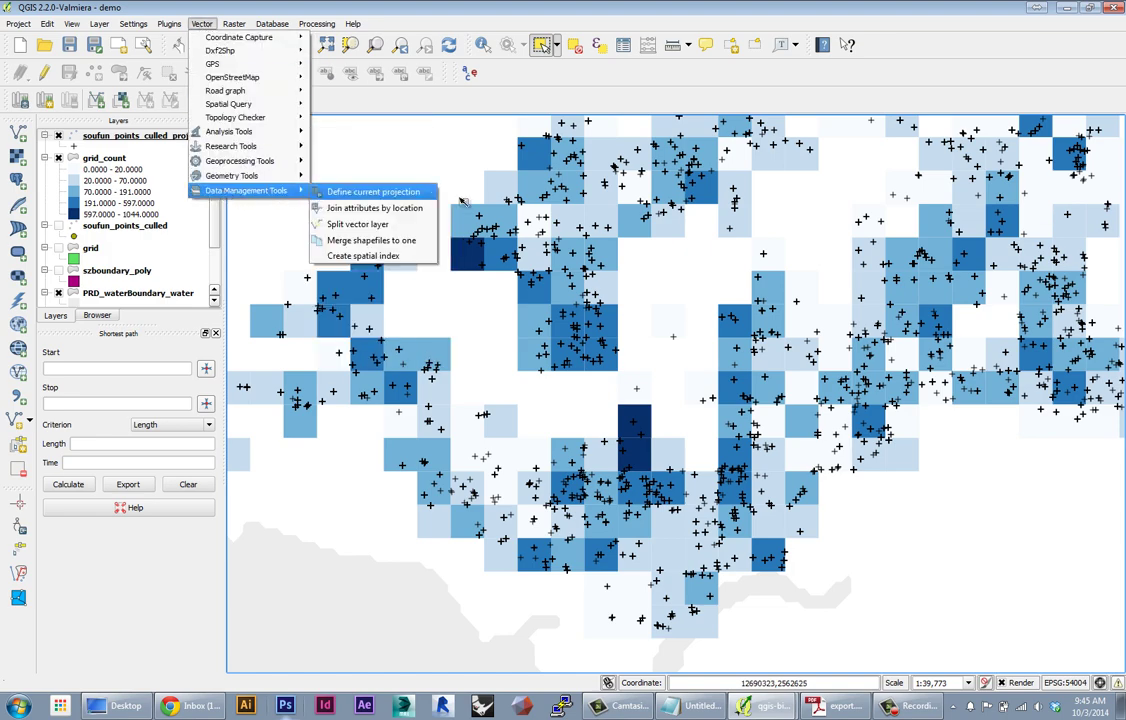
pyautogui.click(379, 209)
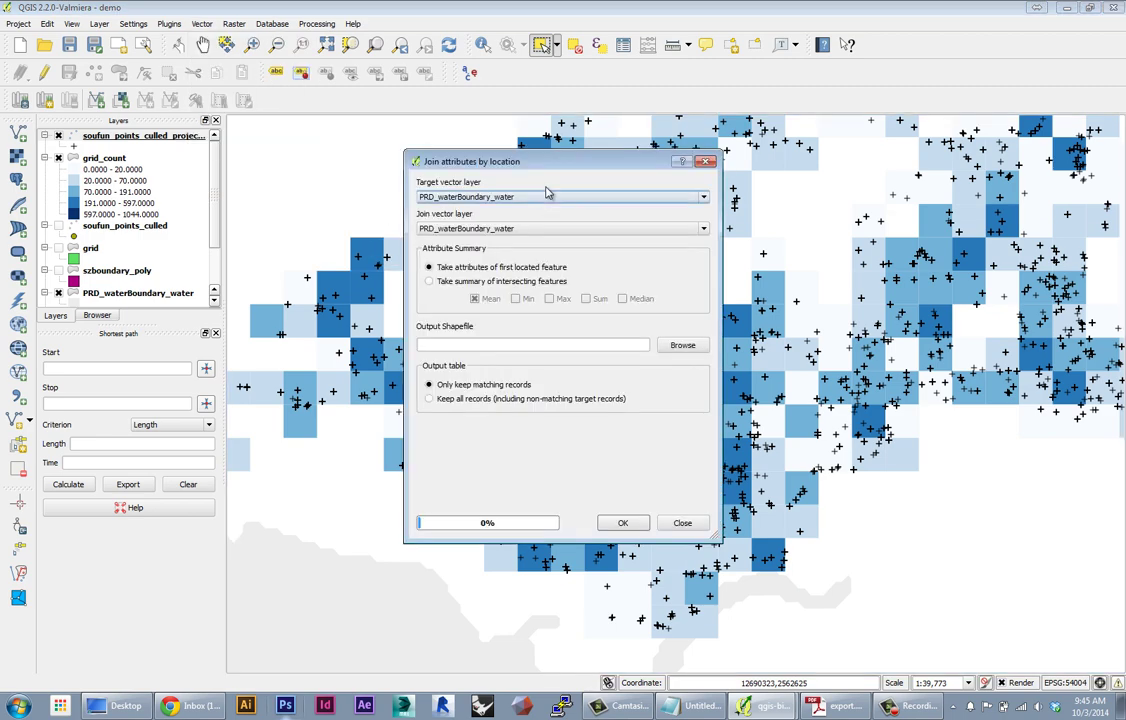
pyautogui.moveTo(470, 153); pyautogui.dragTo(700, 229)
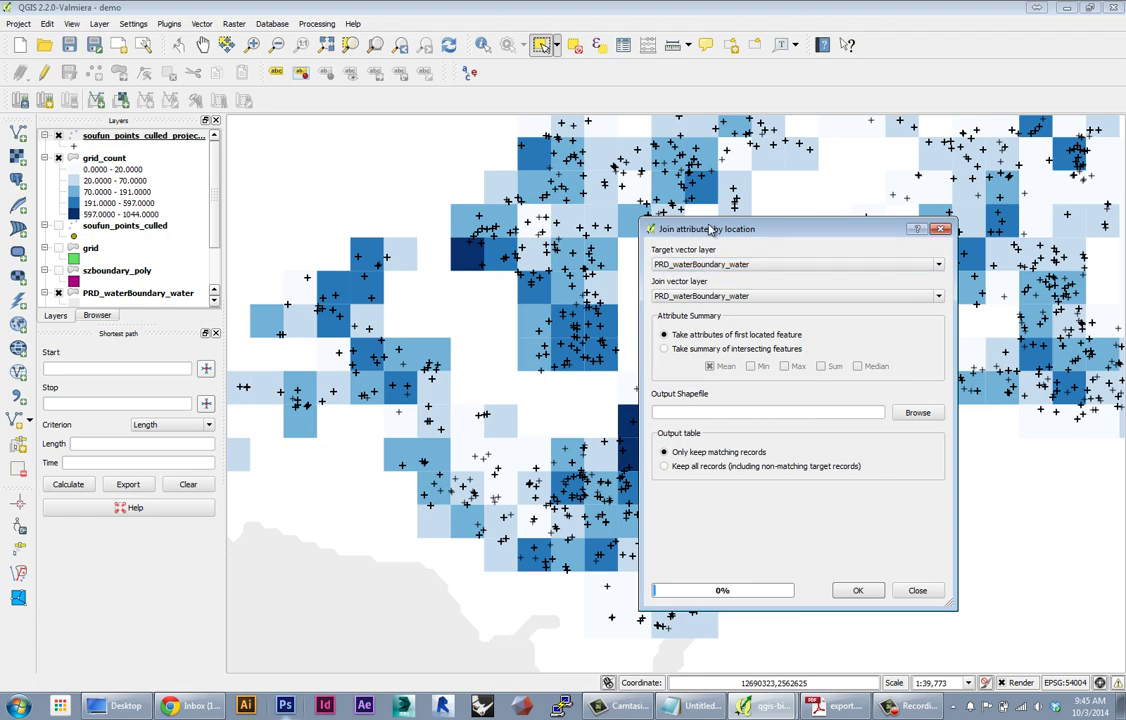
pyautogui.moveTo(698, 230); pyautogui.dragTo(725, 226)
# Target grid_count and join the soufun_points_culled_projected rental points
pyautogui.click(731, 262)
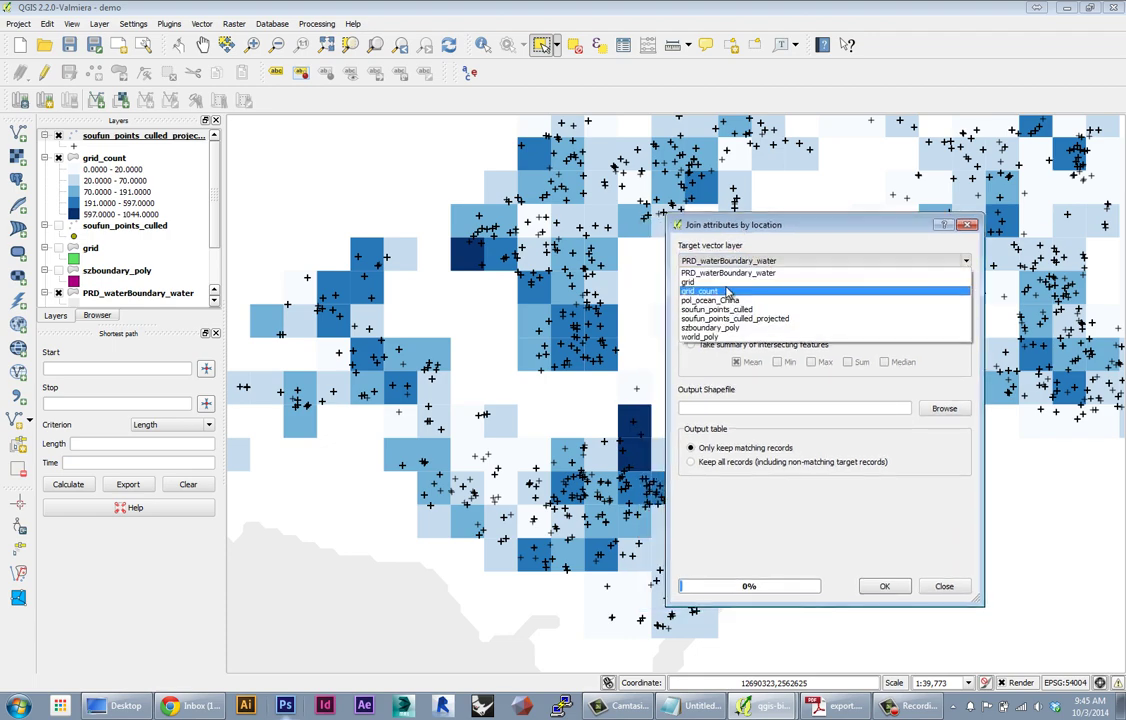
pyautogui.click(729, 296)
pyautogui.moveTo(680, 225); pyautogui.dragTo(700, 225)
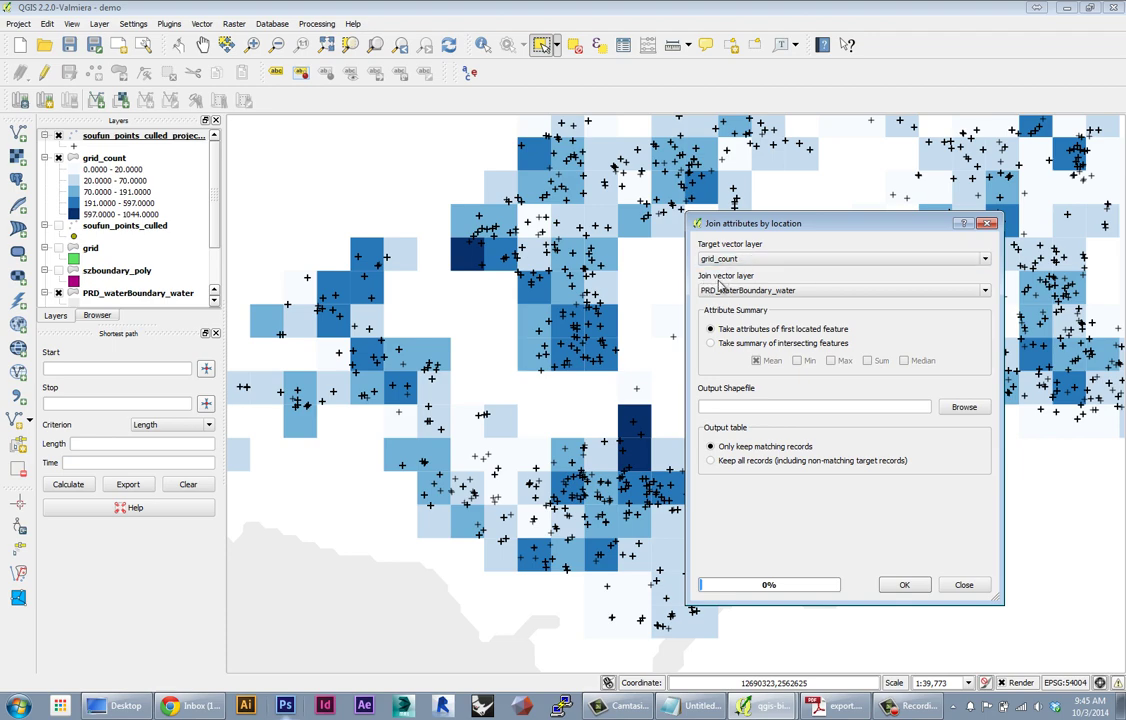
pyautogui.click(738, 290)
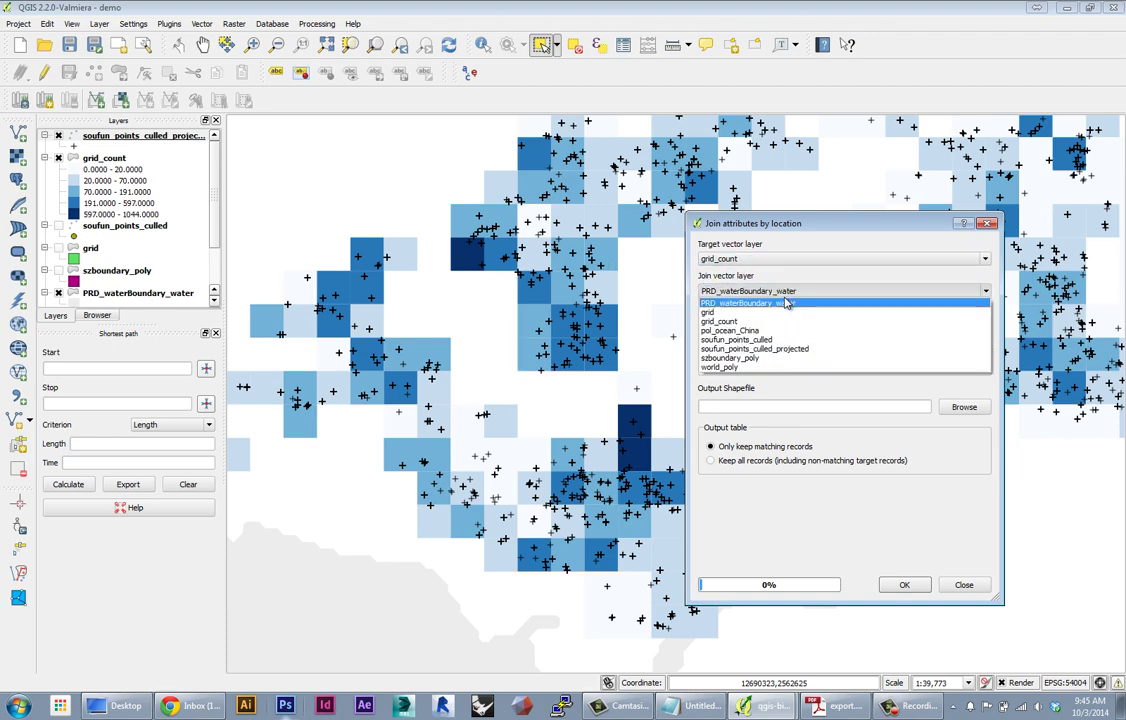
pyautogui.click(764, 349)
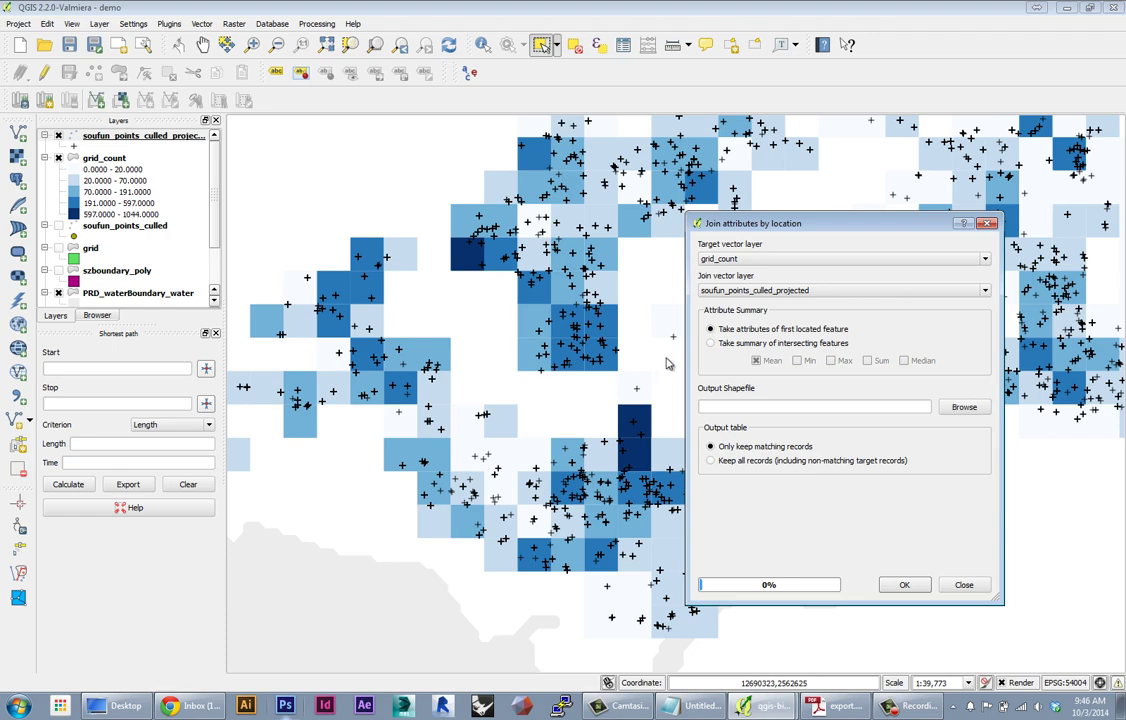
# Summarise all intersecting points using the mean only
pyautogui.click(710, 344)
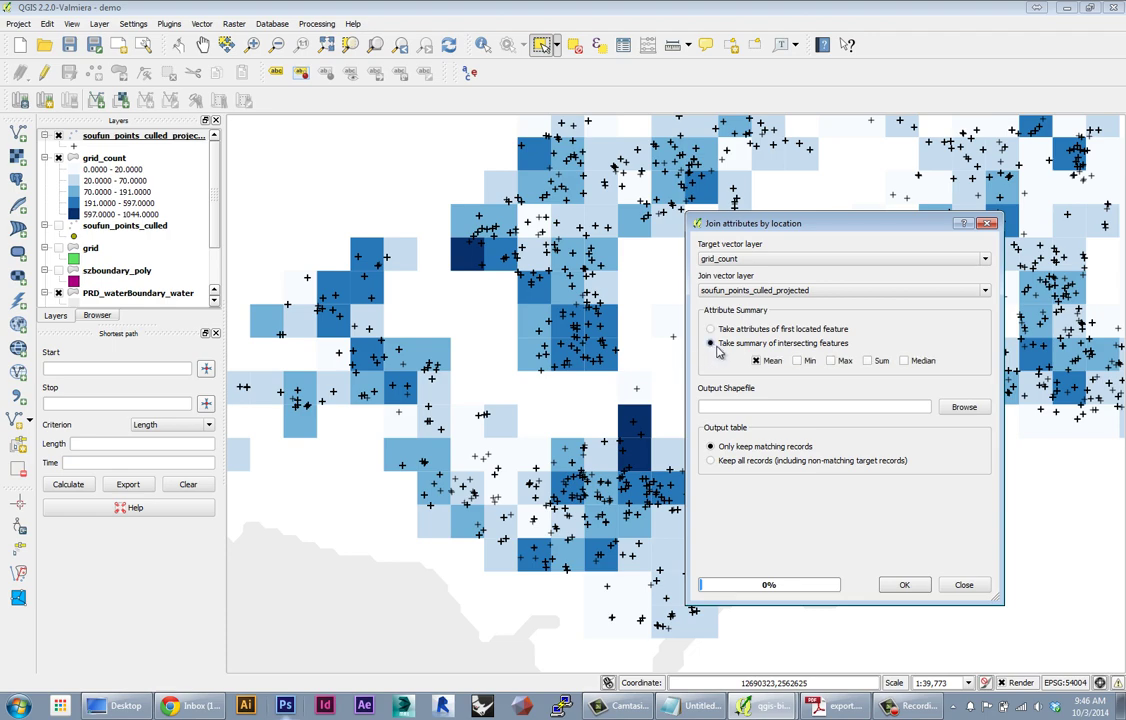
pyautogui.click(797, 360)
pyautogui.click(830, 360)
pyautogui.click(797, 360)
pyautogui.click(830, 360)
# Set the join output file to grid_count_price.shp
pyautogui.click(964, 407)
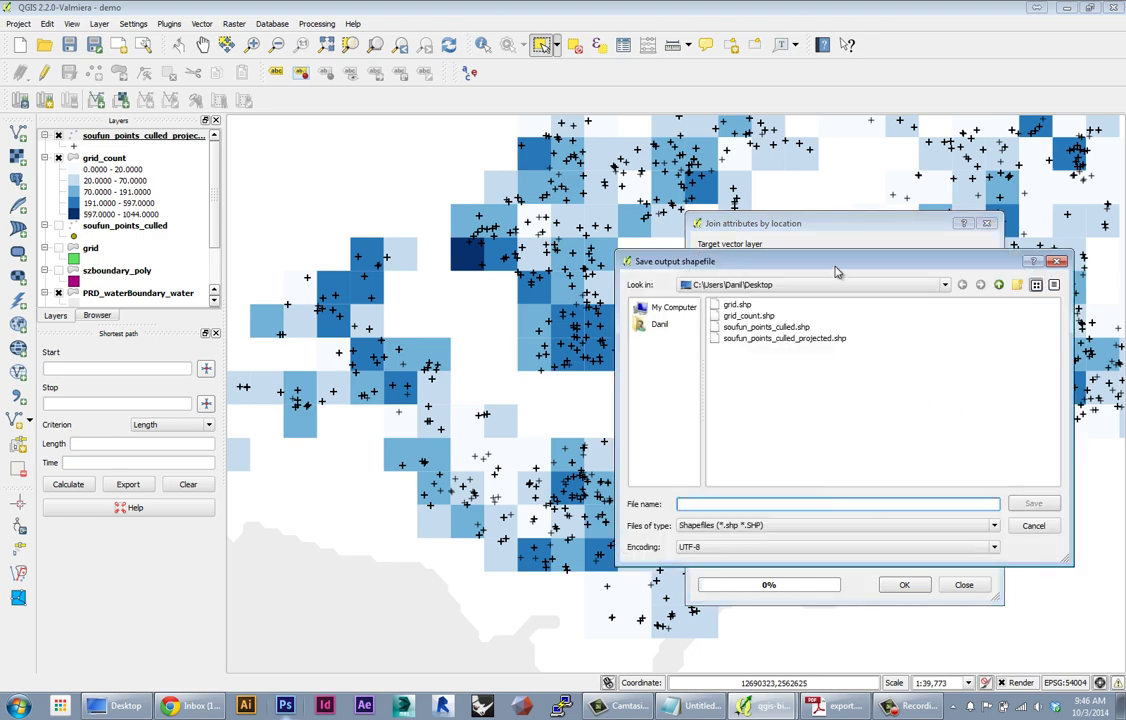
pyautogui.moveTo(639, 352); pyautogui.dragTo(432, 334)
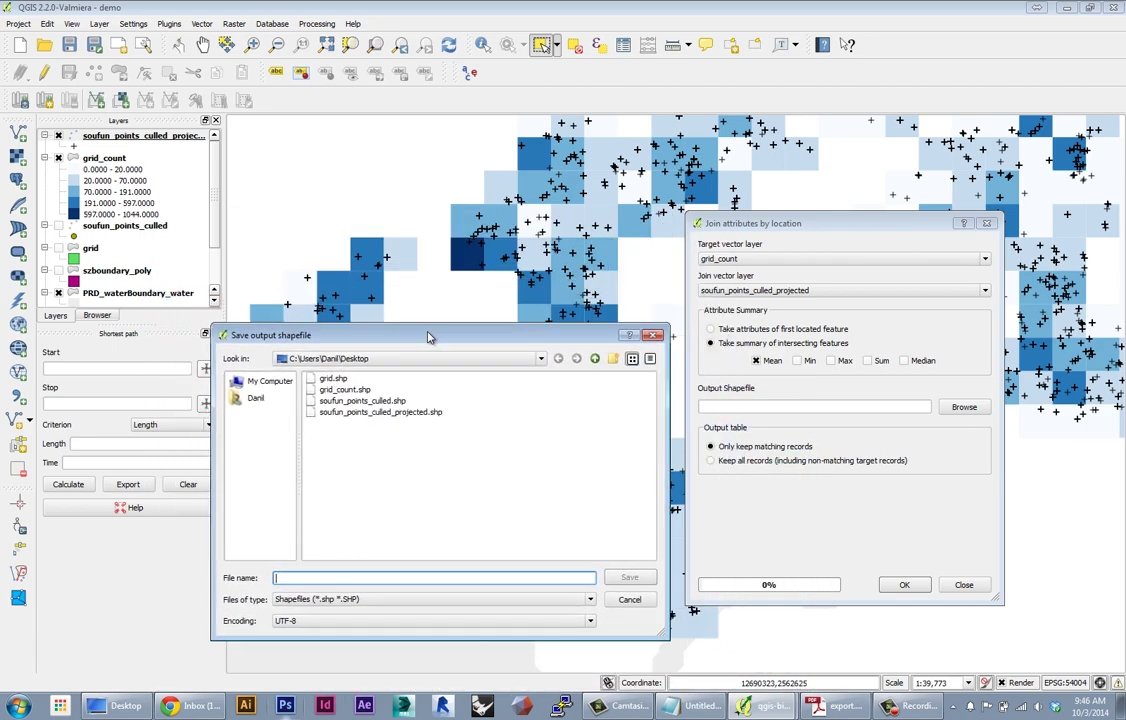
pyautogui.click(345, 389)
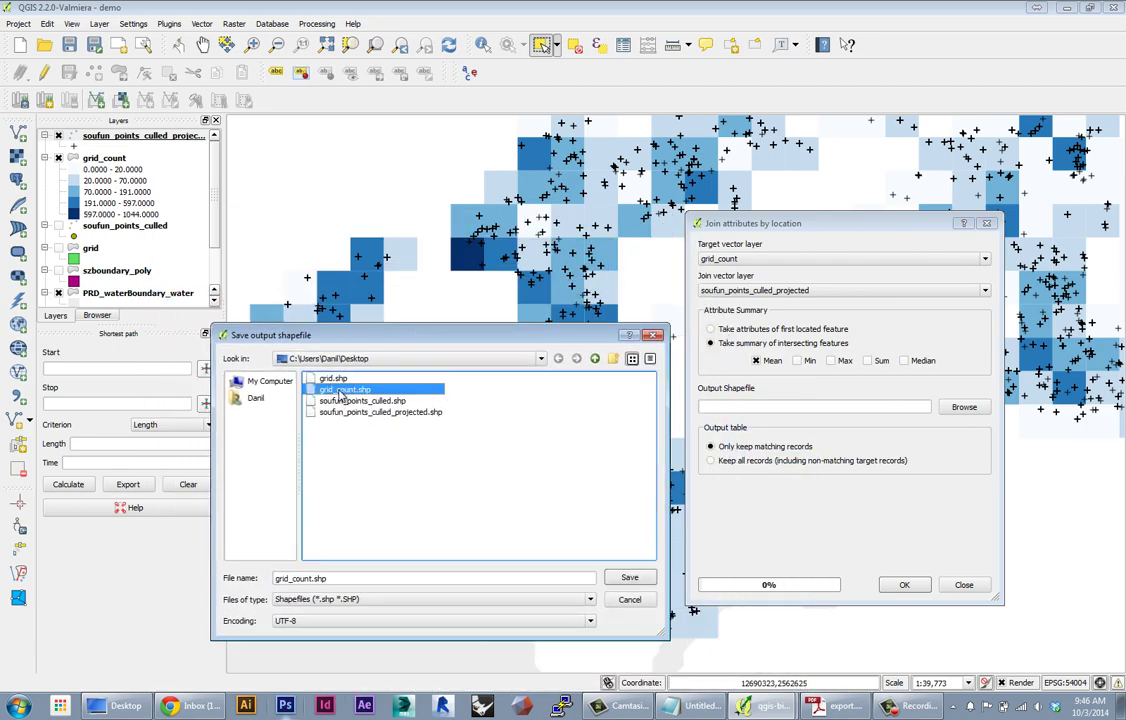
pyautogui.click(313, 578)
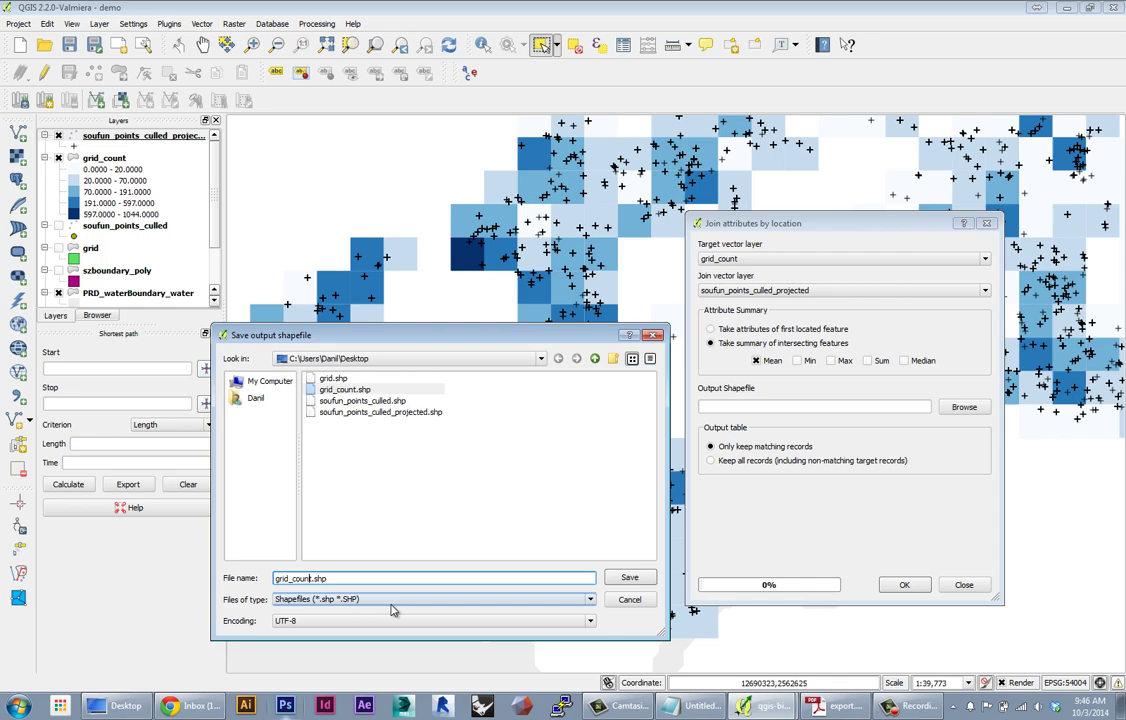
pyautogui.write('_price')
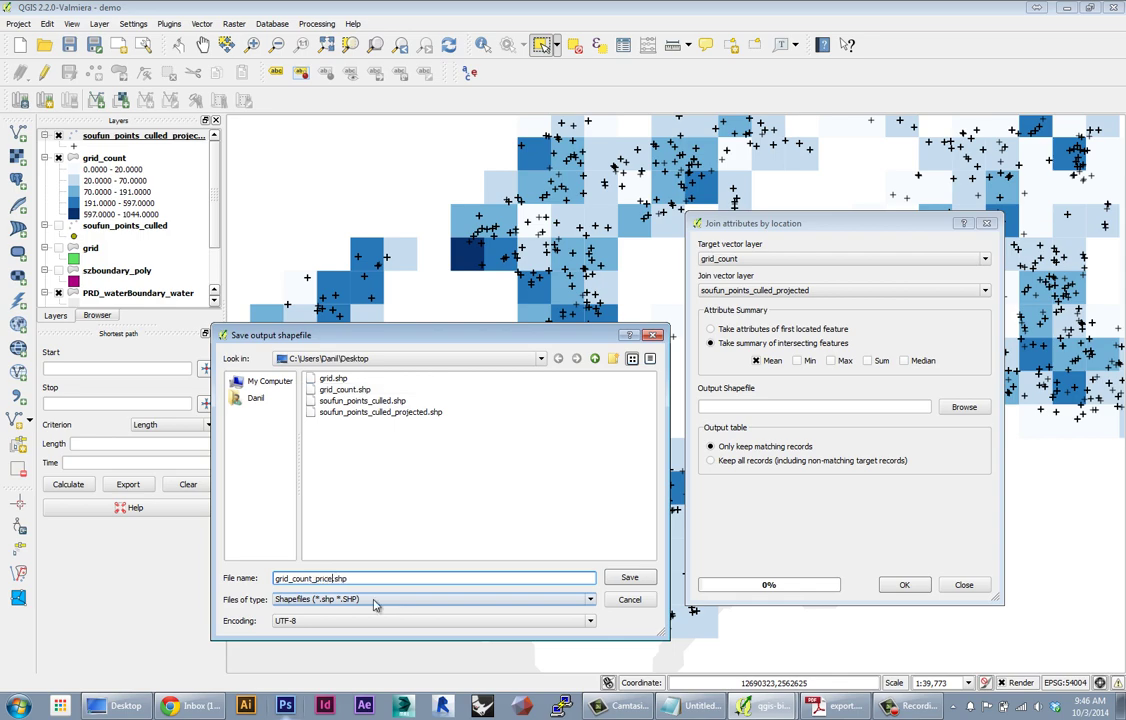
pyautogui.click(640, 579)
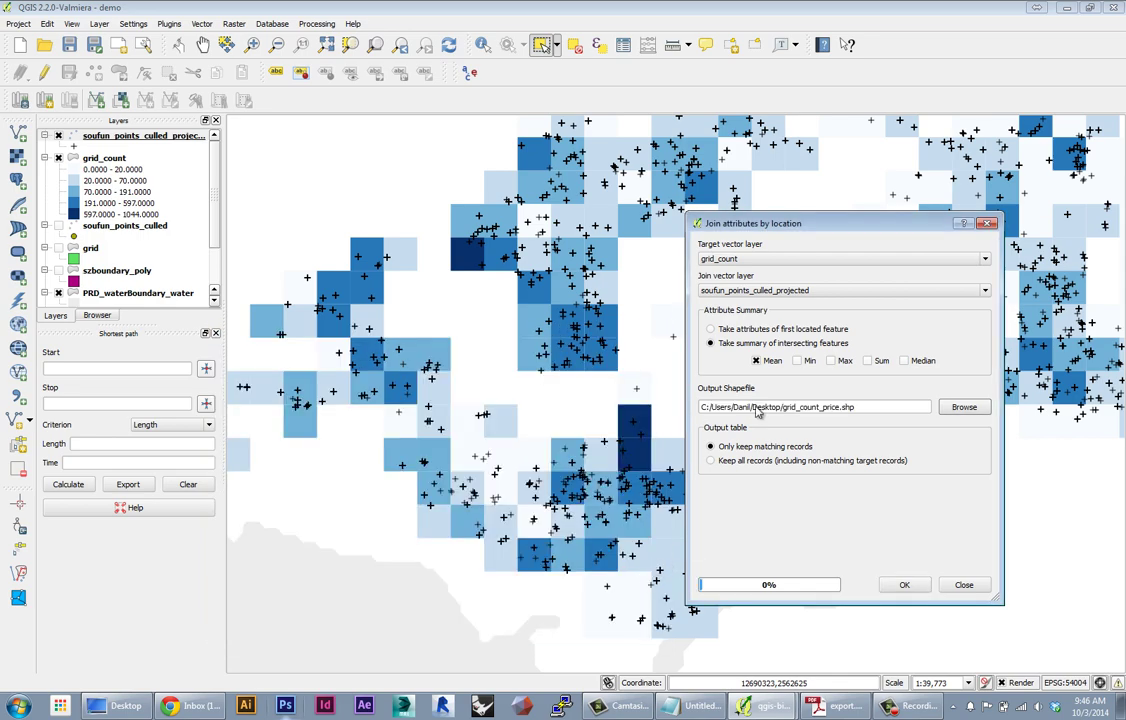
# Keep all grid records, run the join past the CRS warning, and add grid_count_price to the map
pyautogui.click(714, 461)
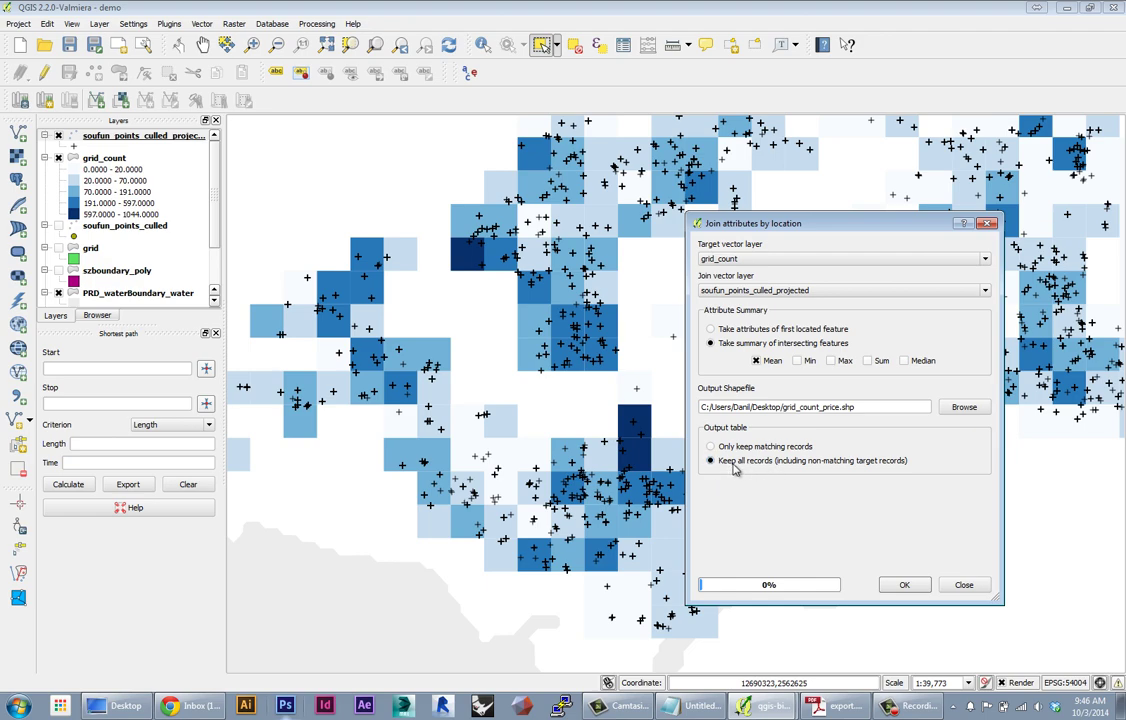
pyautogui.click(886, 586)
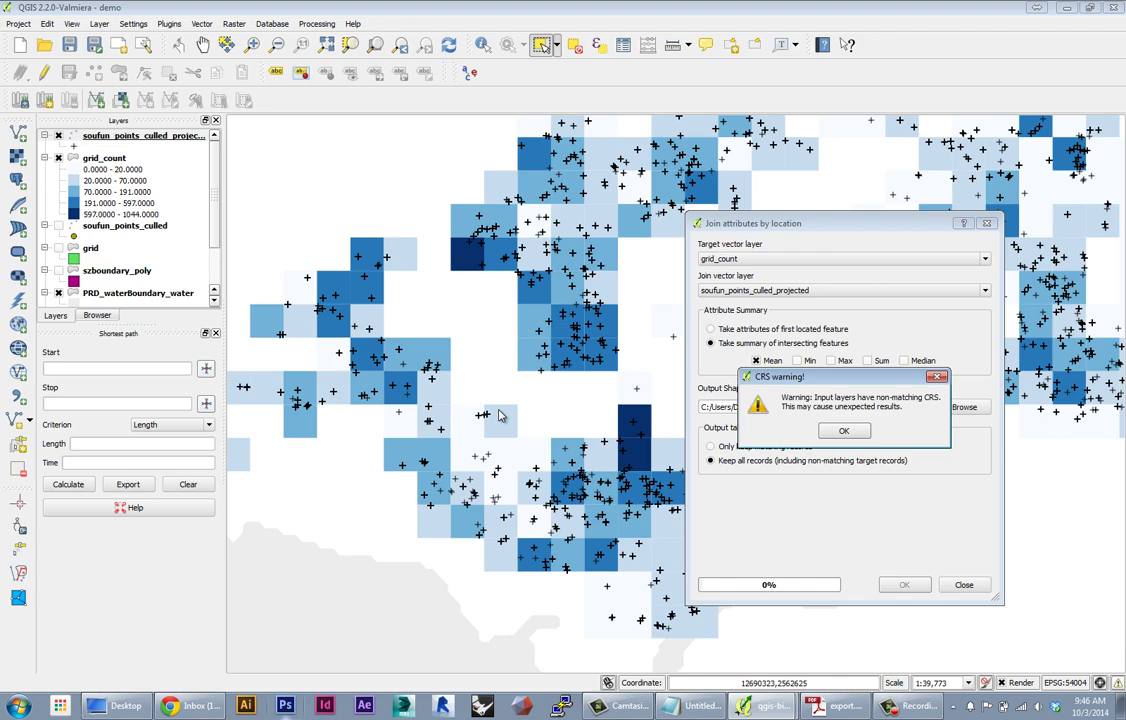
pyautogui.click(842, 433)
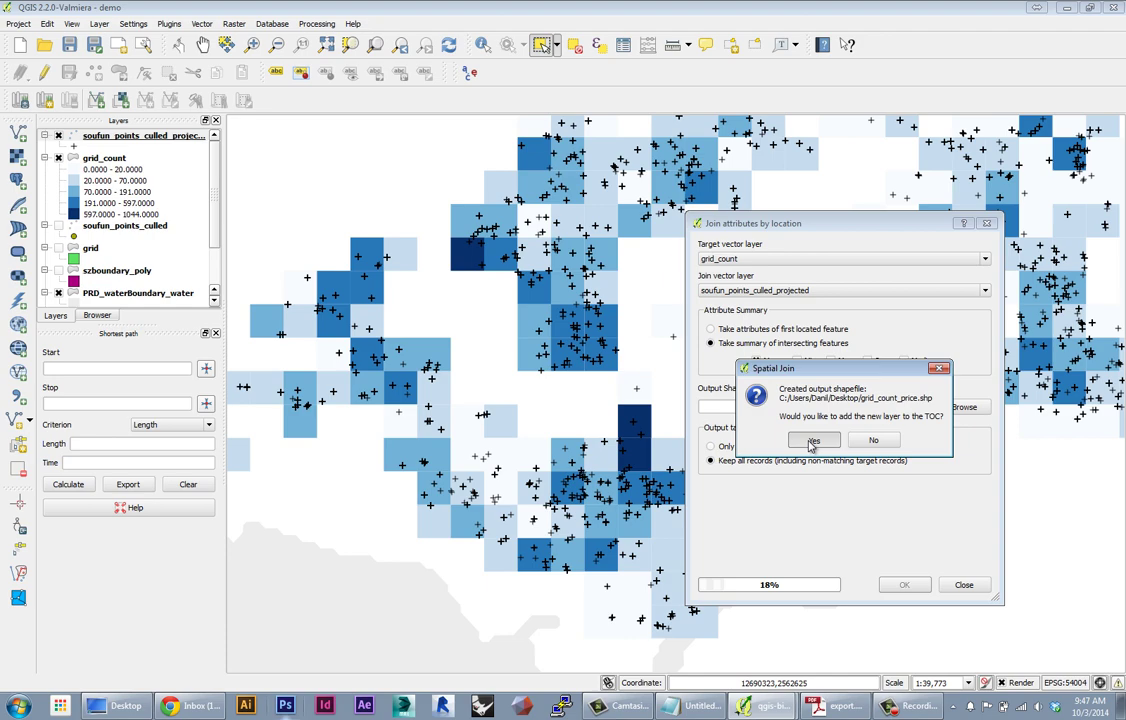
pyautogui.click(812, 441)
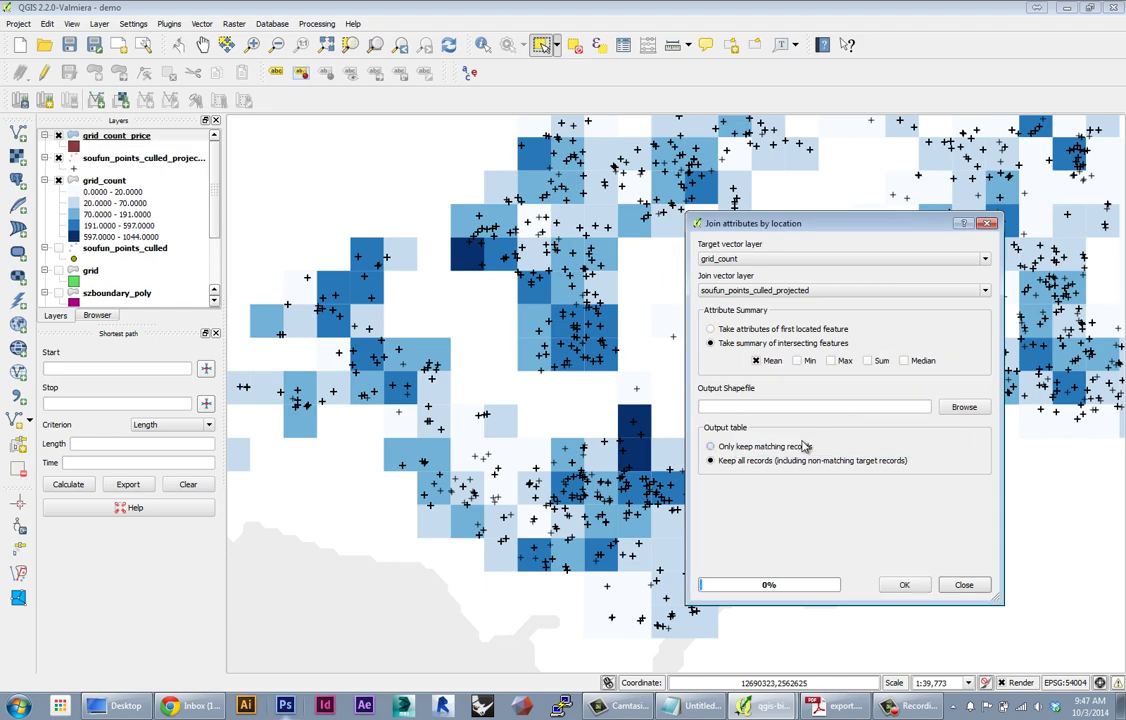
pyautogui.click(962, 585)
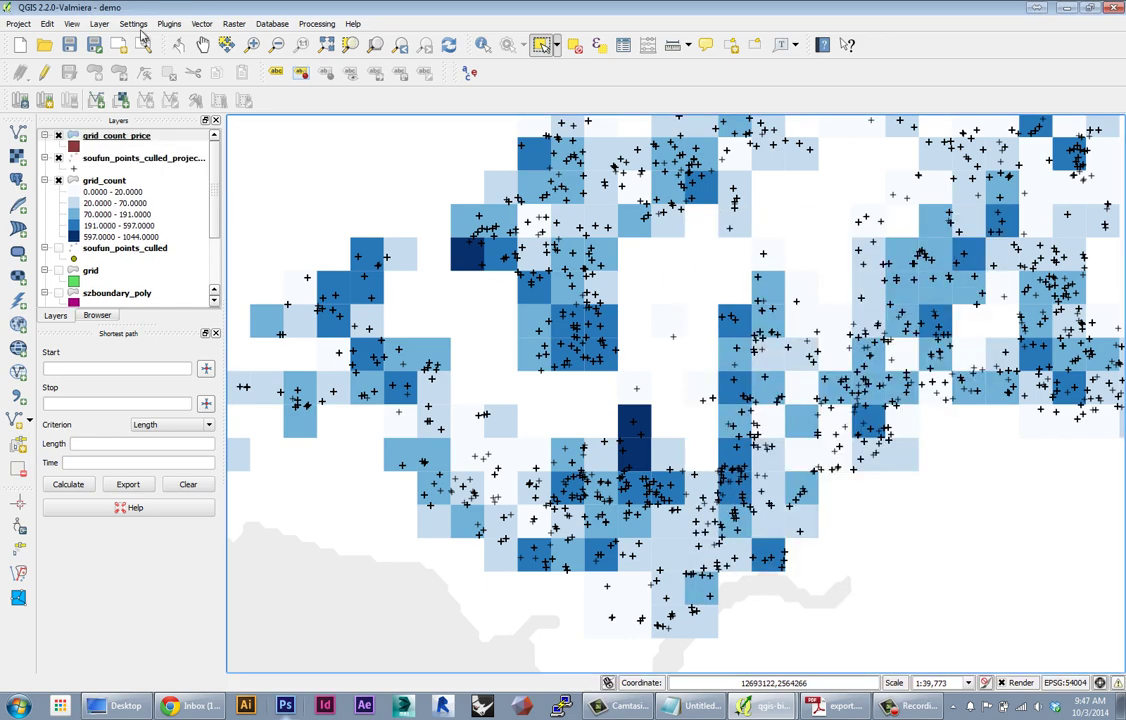
# Assign grid_count_price the World_Mercator (EPSG:54004) coordinate system in its layer properties
pyautogui.doubleClick(112, 136)
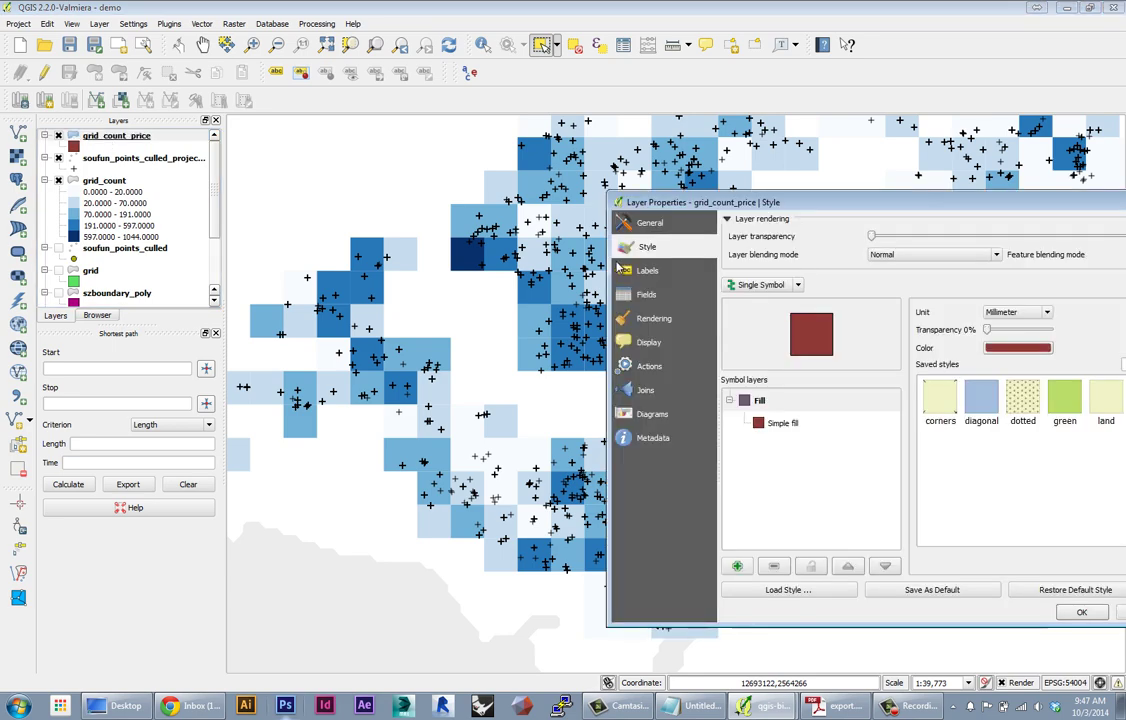
pyautogui.moveTo(567, 175); pyautogui.dragTo(267, 175)
pyautogui.click(269, 194)
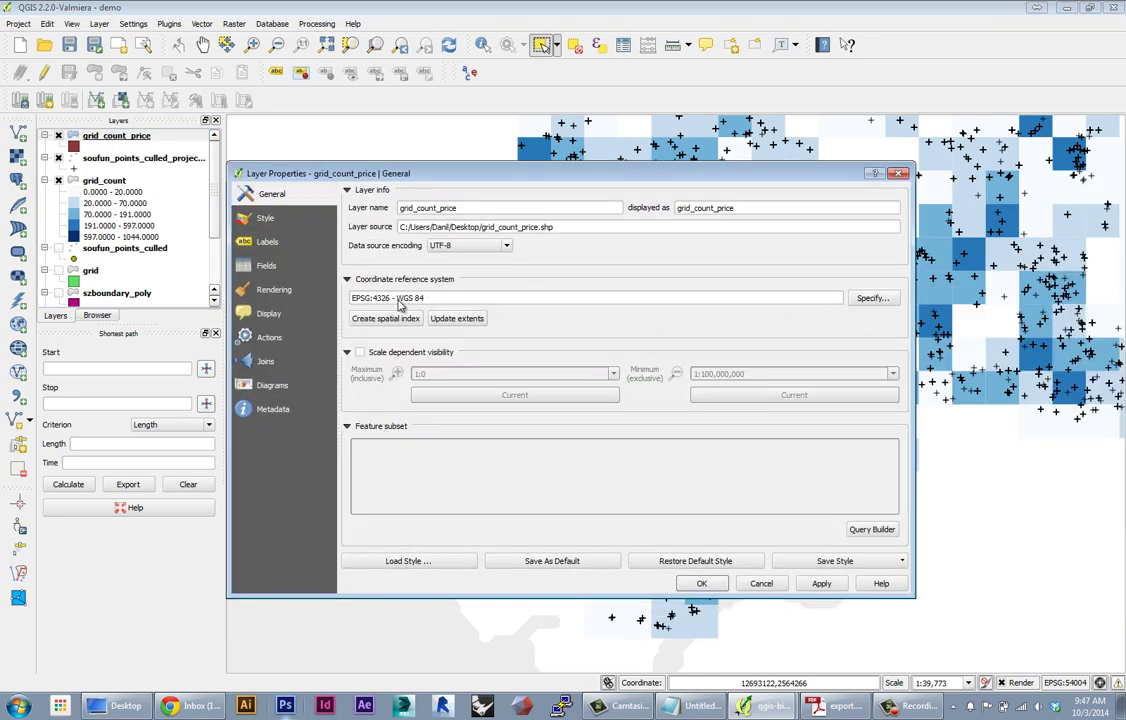
pyautogui.click(866, 299)
pyautogui.click(185, 268)
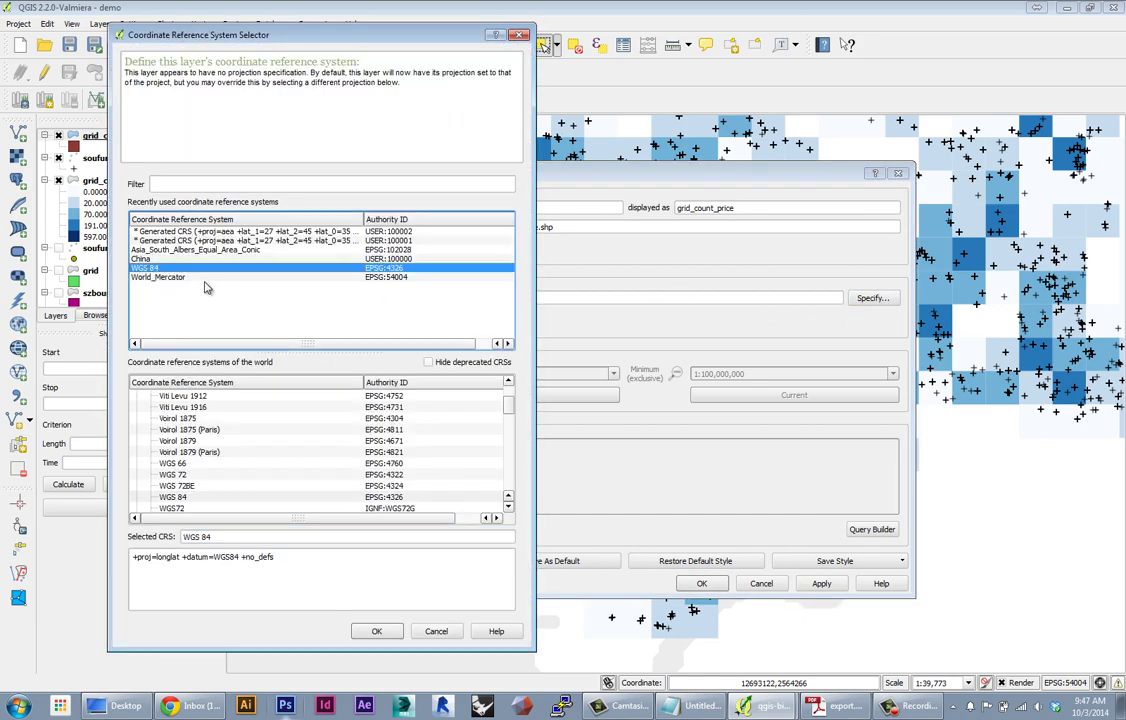
pyautogui.click(195, 277)
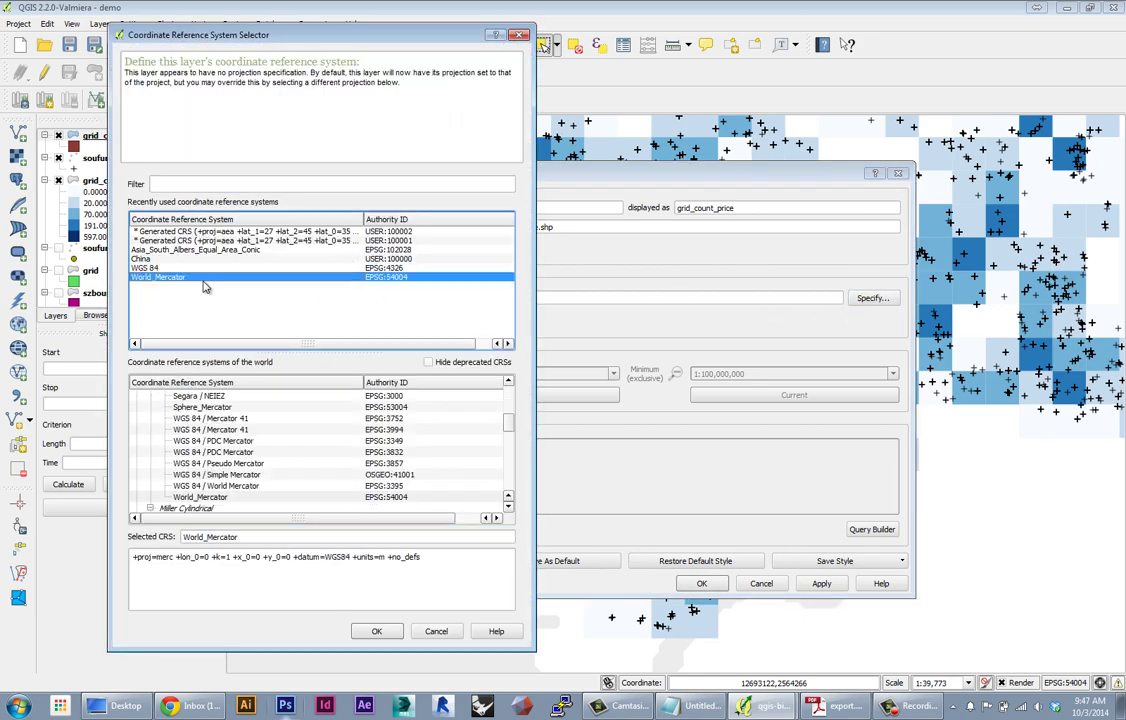
pyautogui.click(376, 631)
pyautogui.click(821, 583)
pyautogui.click(702, 583)
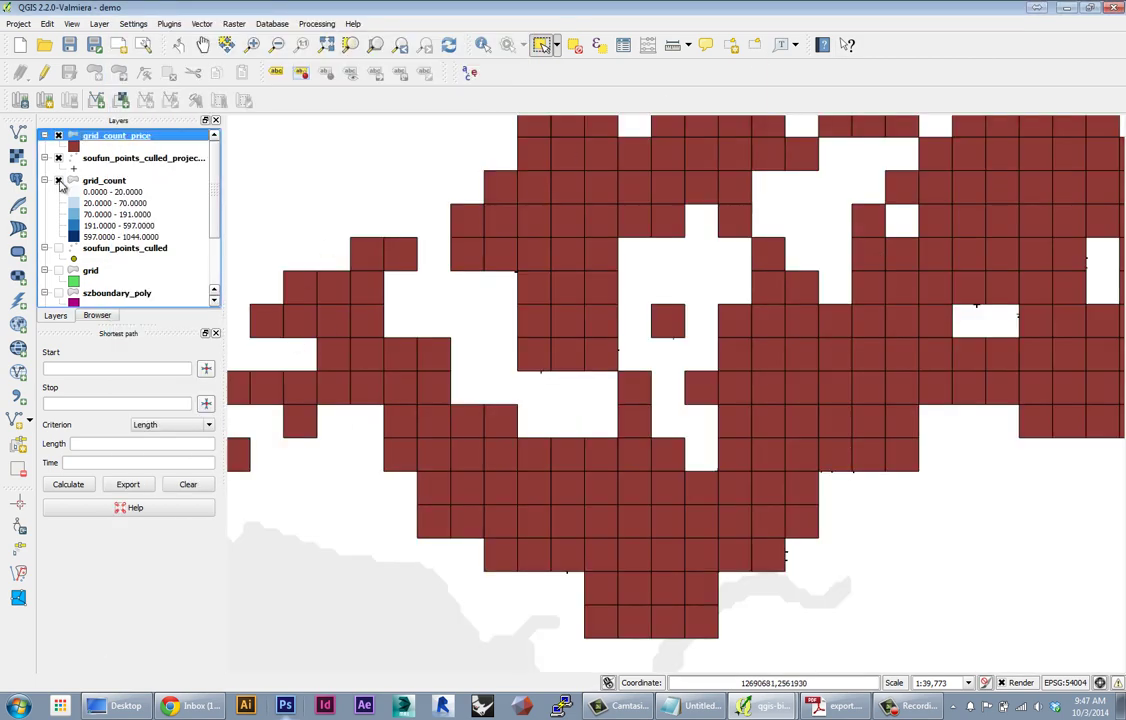
pyautogui.rightClick(86, 130)
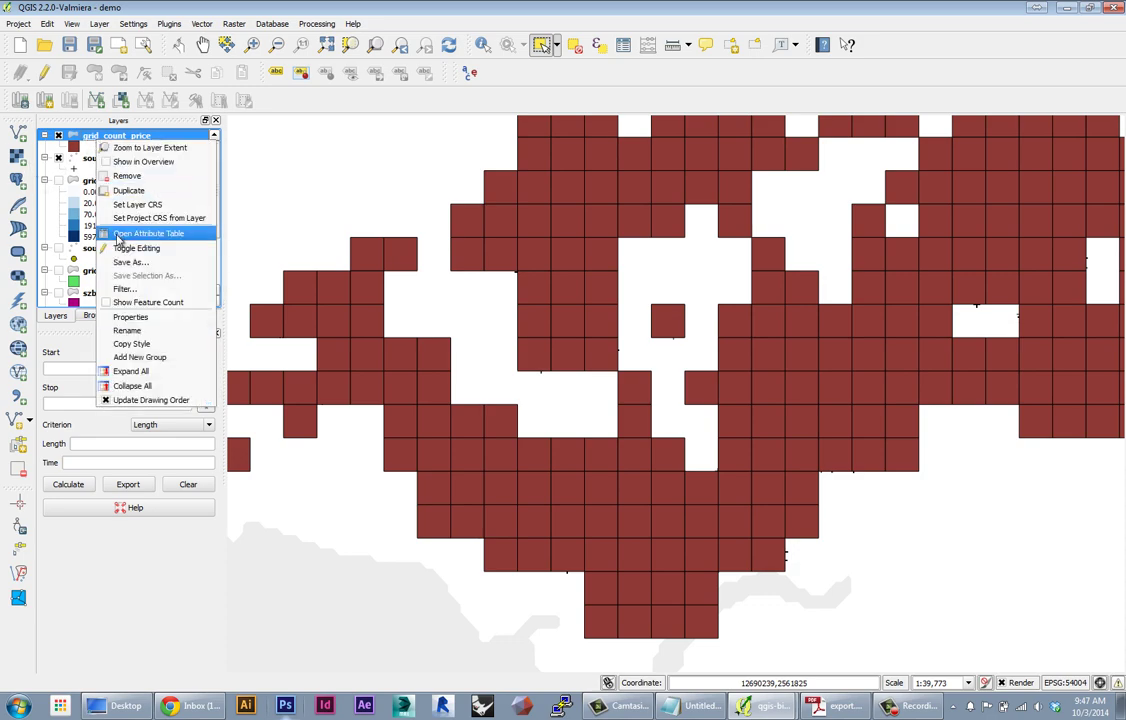
pyautogui.click(120, 215)
pyautogui.moveTo(477, 64); pyautogui.dragTo(489, 78)
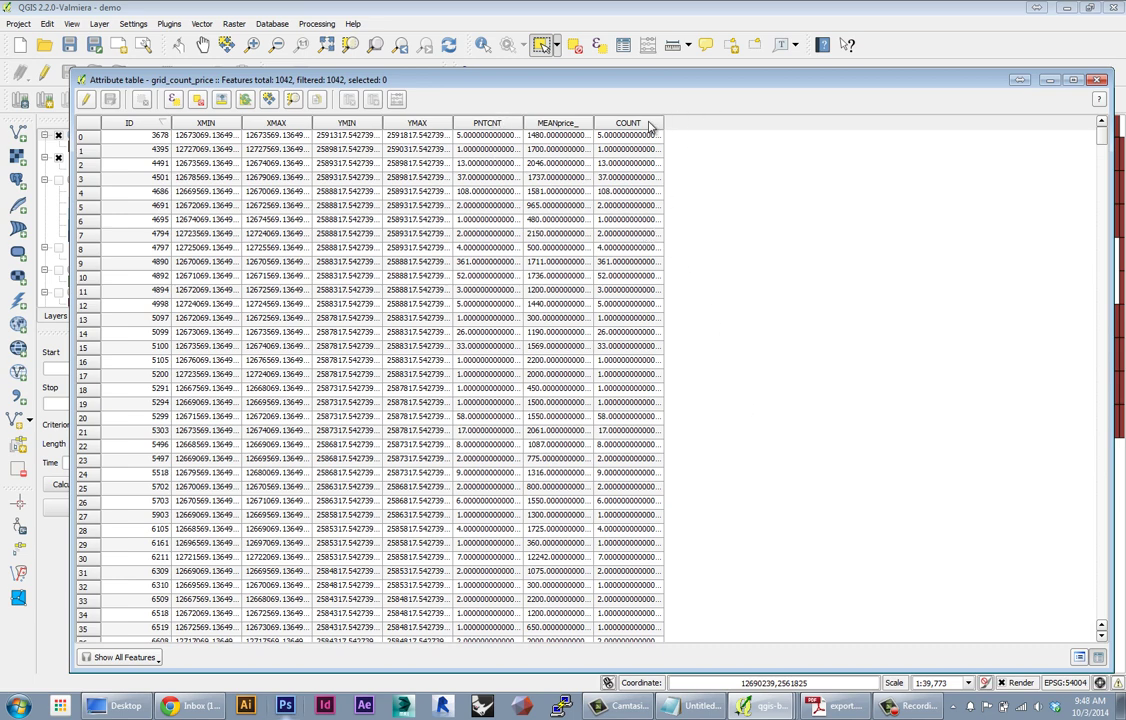
pyautogui.click(1099, 80)
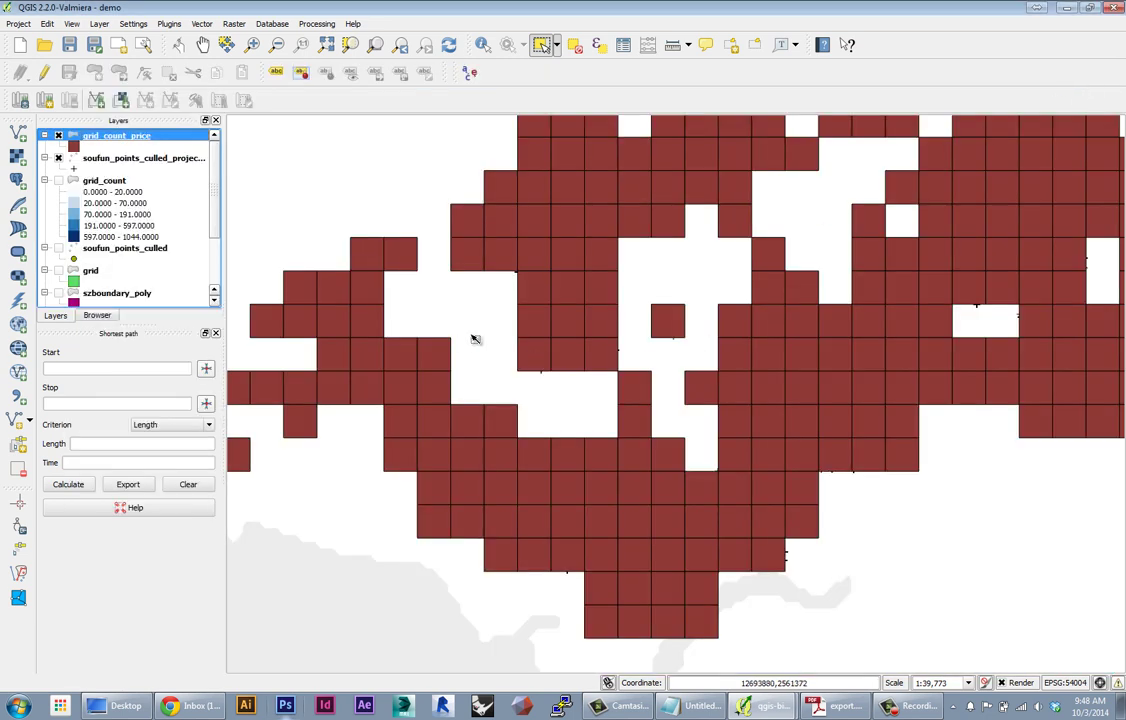
# Move grid_count_price below the rental points layer, then view export.pdf in Acrobat
pyautogui.moveTo(88, 134); pyautogui.dragTo(93, 157)
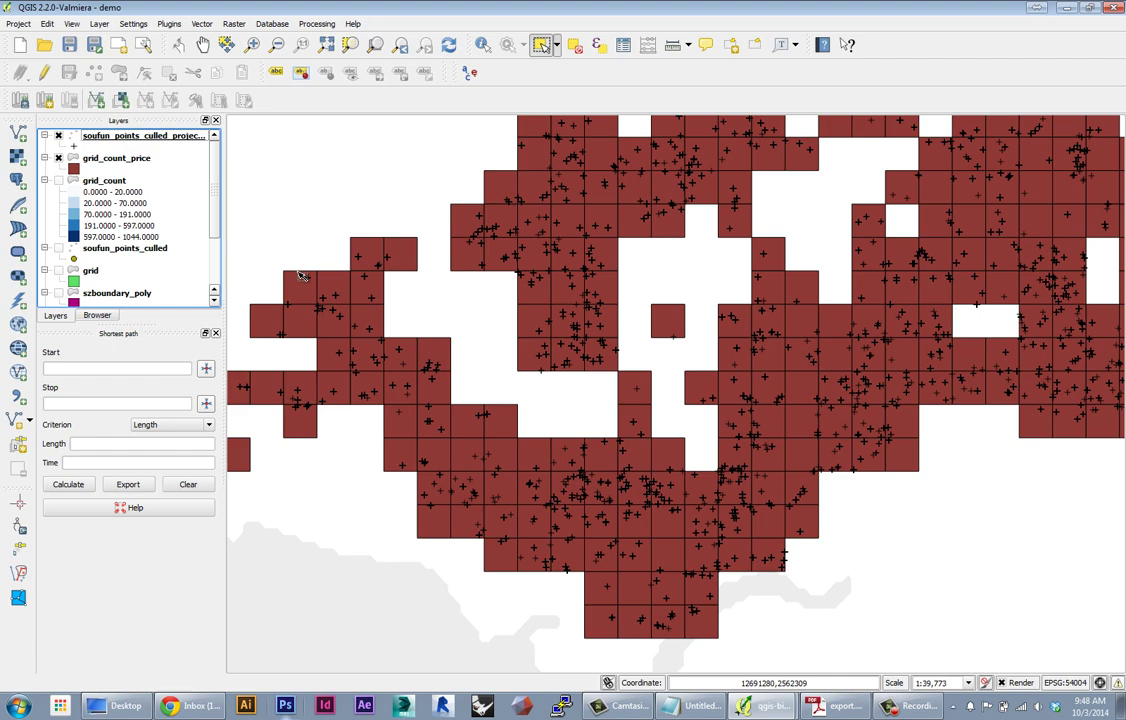
pyautogui.click(838, 706)
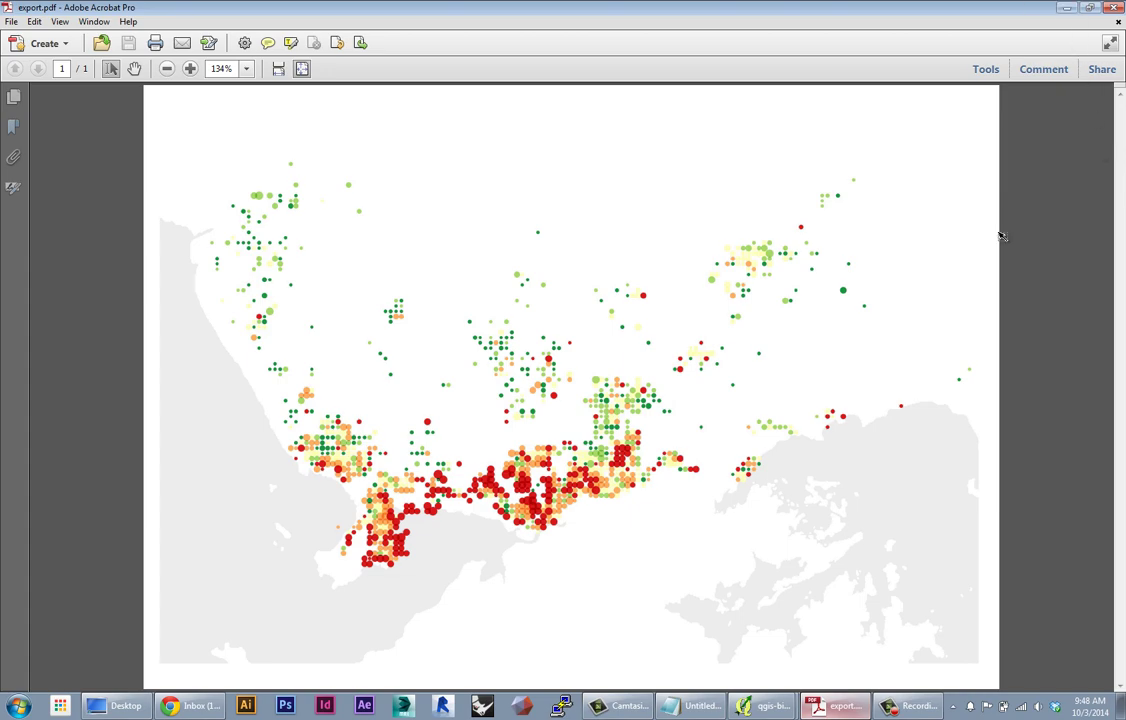
# Switch from Acrobat back to the QGIS map window with Alt+Tab
pyautogui.hotkey('alt', 'Tab')
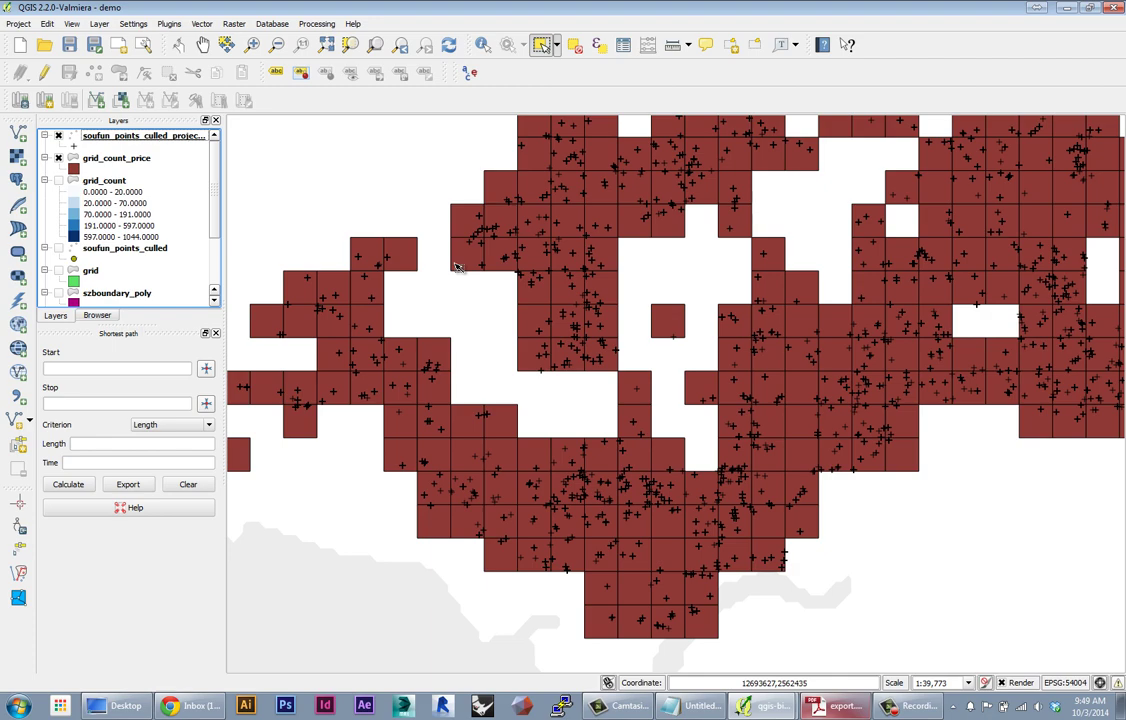
# Launch Vector > Geometry Tools > Polygon centroids and move its dialog off the grid
pyautogui.moveTo(461, 346); pyautogui.dragTo(465, 325)
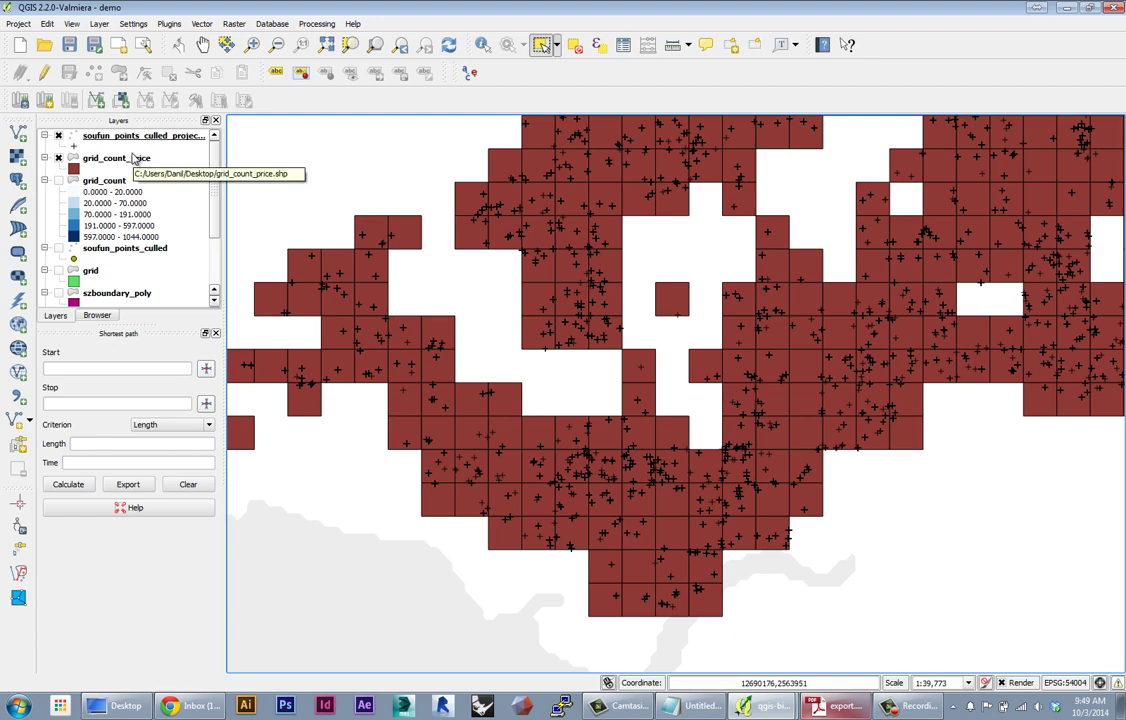
pyautogui.click(226, 28)
pyautogui.moveTo(201, 24)
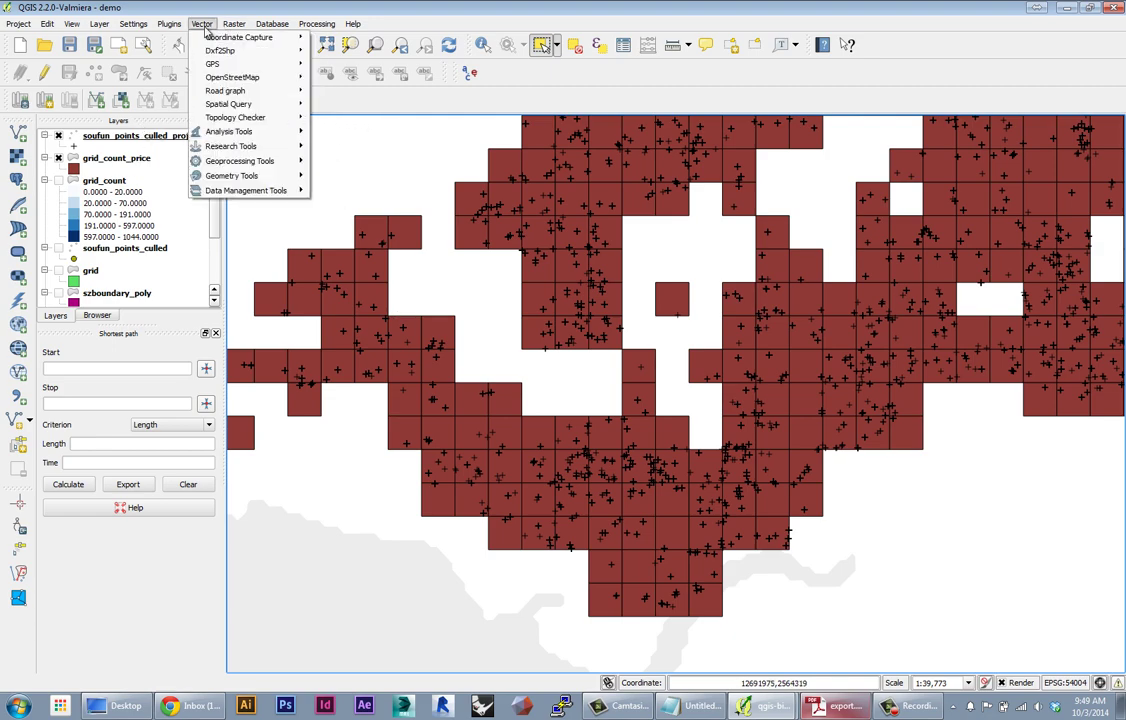
pyautogui.moveTo(214, 132)
pyautogui.moveTo(209, 180)
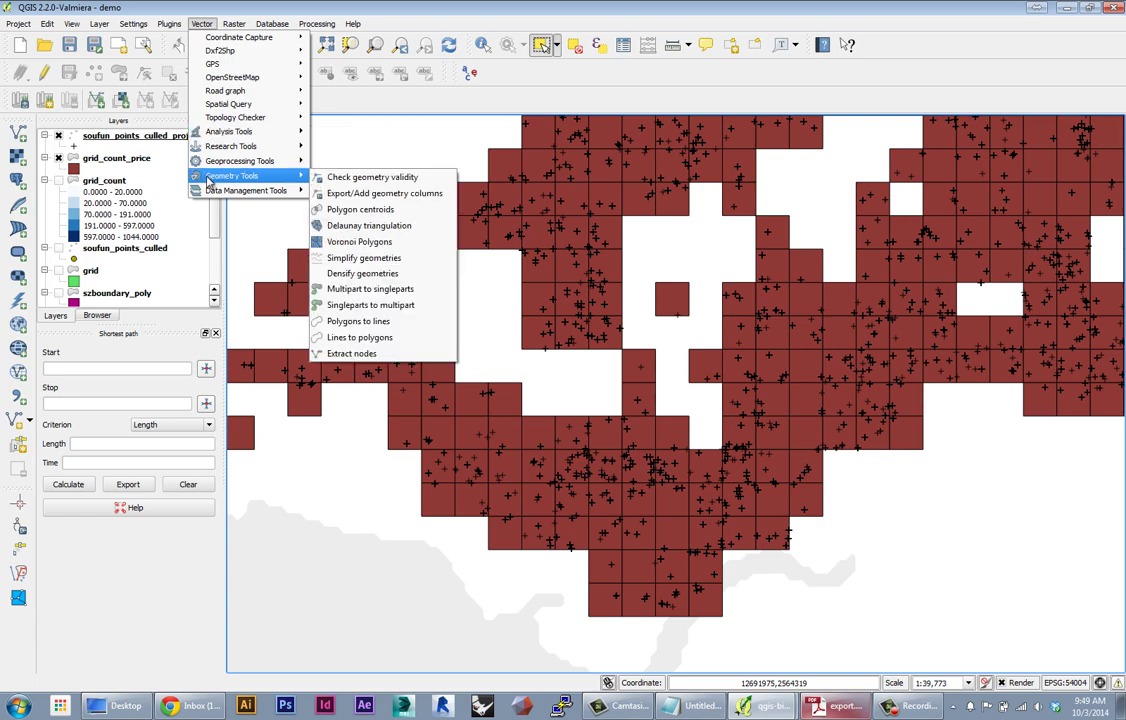
pyautogui.click(340, 210)
pyautogui.moveTo(608, 268); pyautogui.dragTo(932, 429)
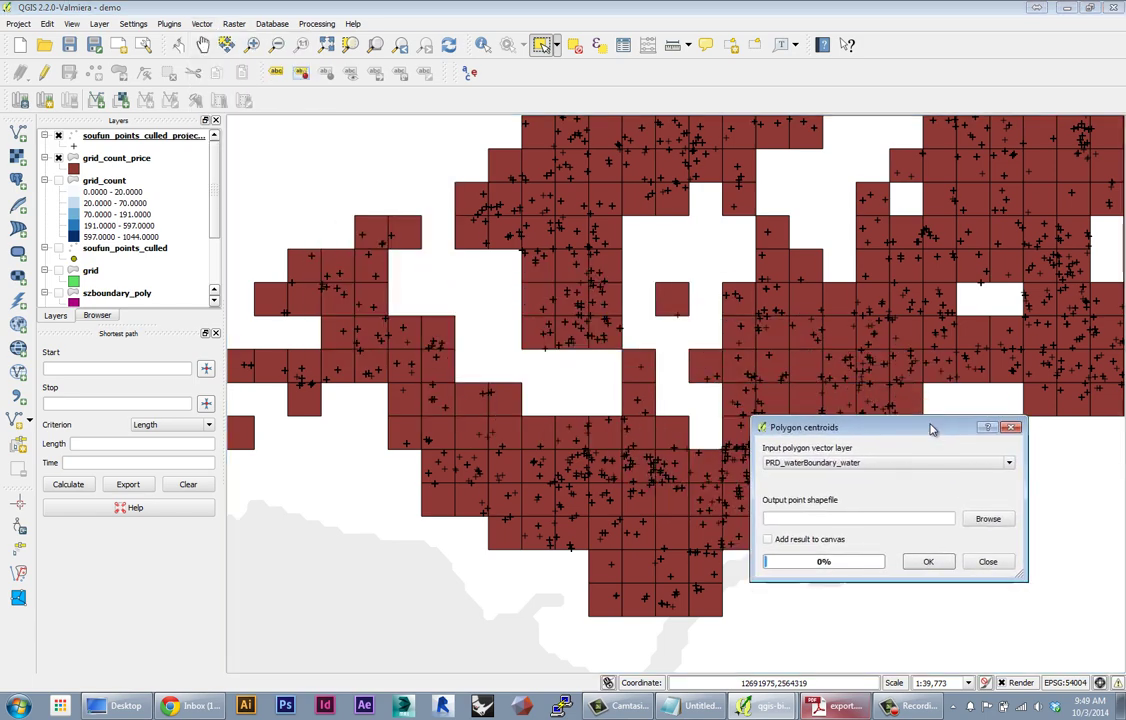
# In Polygon centroids, use grid_count_price as input and save output as grid_count_price_points.shp
pyautogui.click(822, 466)
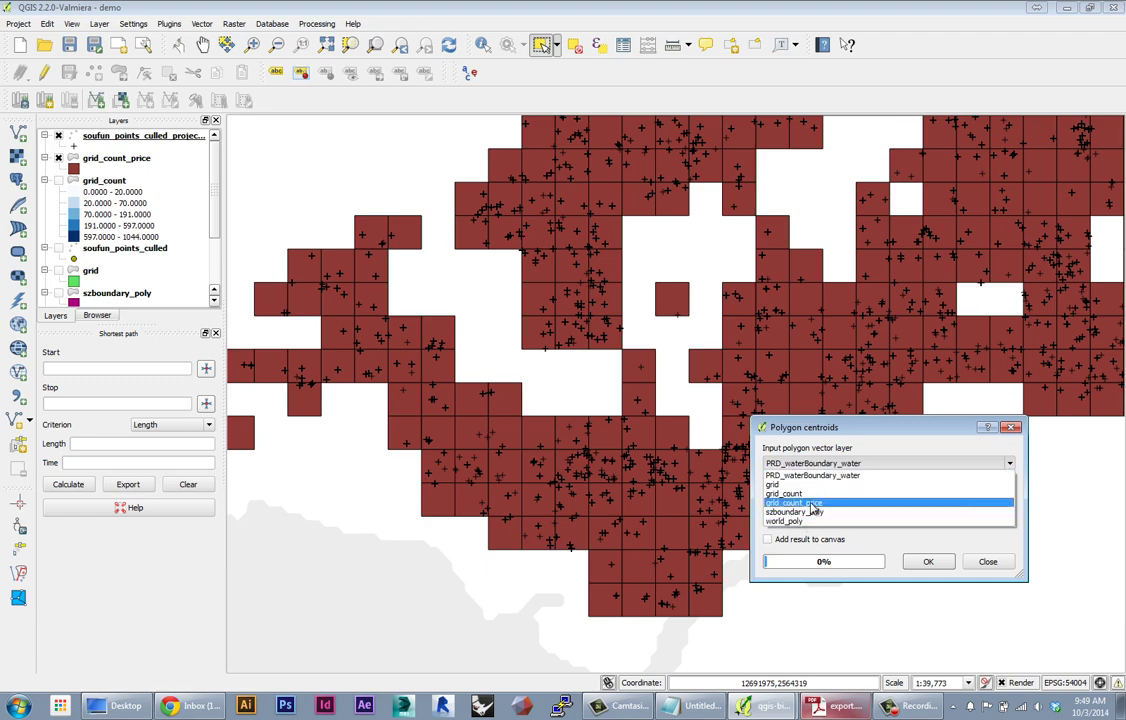
pyautogui.click(803, 503)
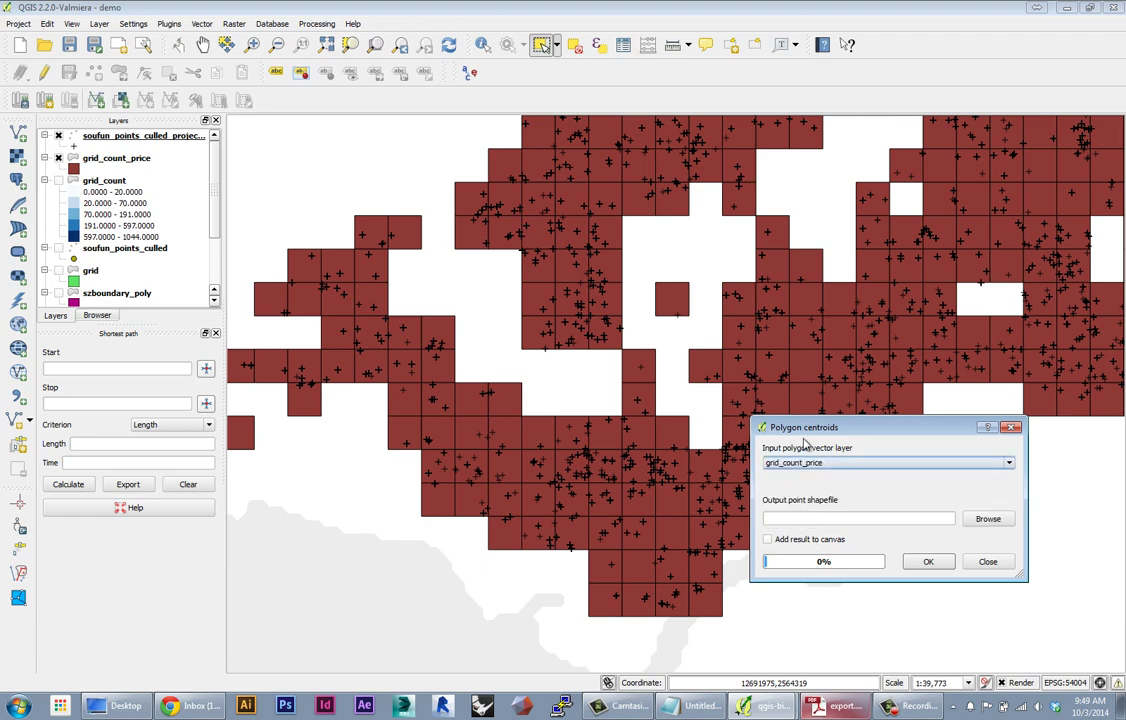
pyautogui.click(985, 518)
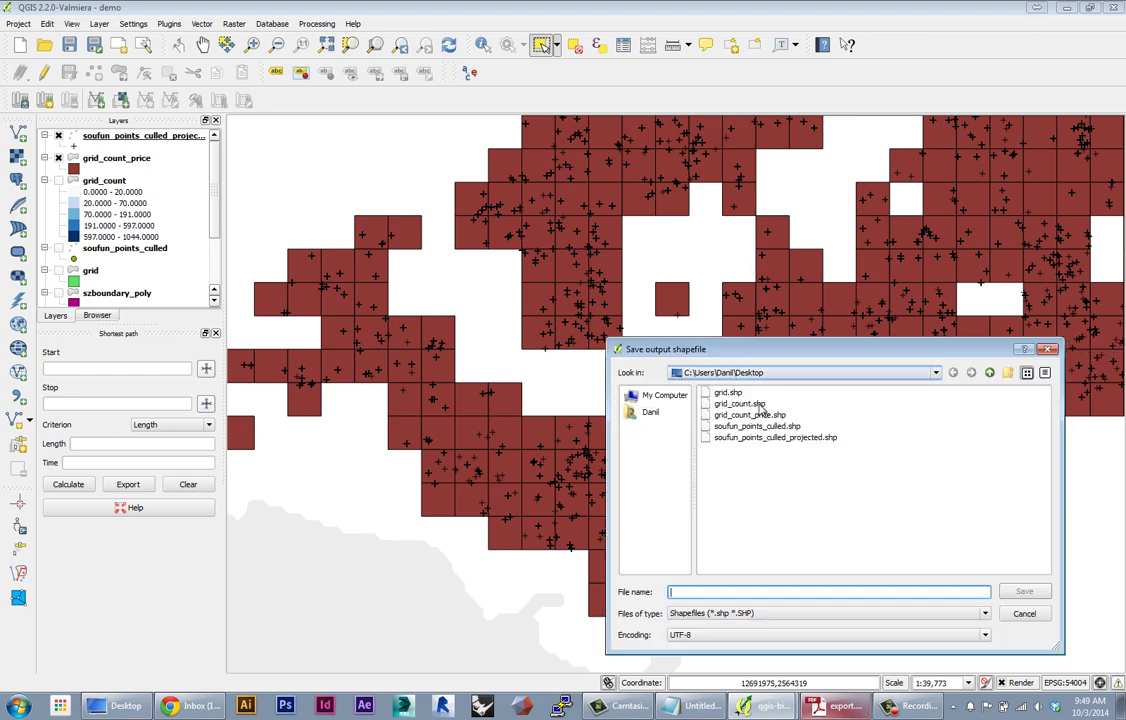
pyautogui.click(736, 416)
pyautogui.click(726, 593)
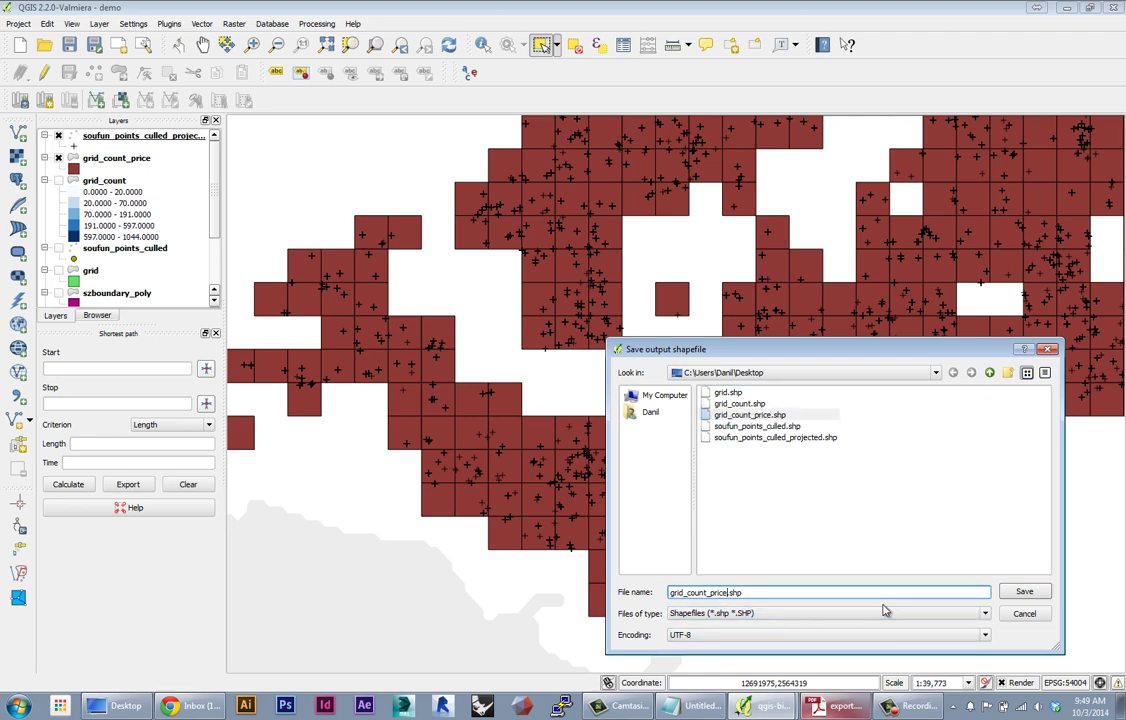
pyautogui.write('_pe')
pyautogui.press('BackSpace')
pyautogui.press('BackSpace')
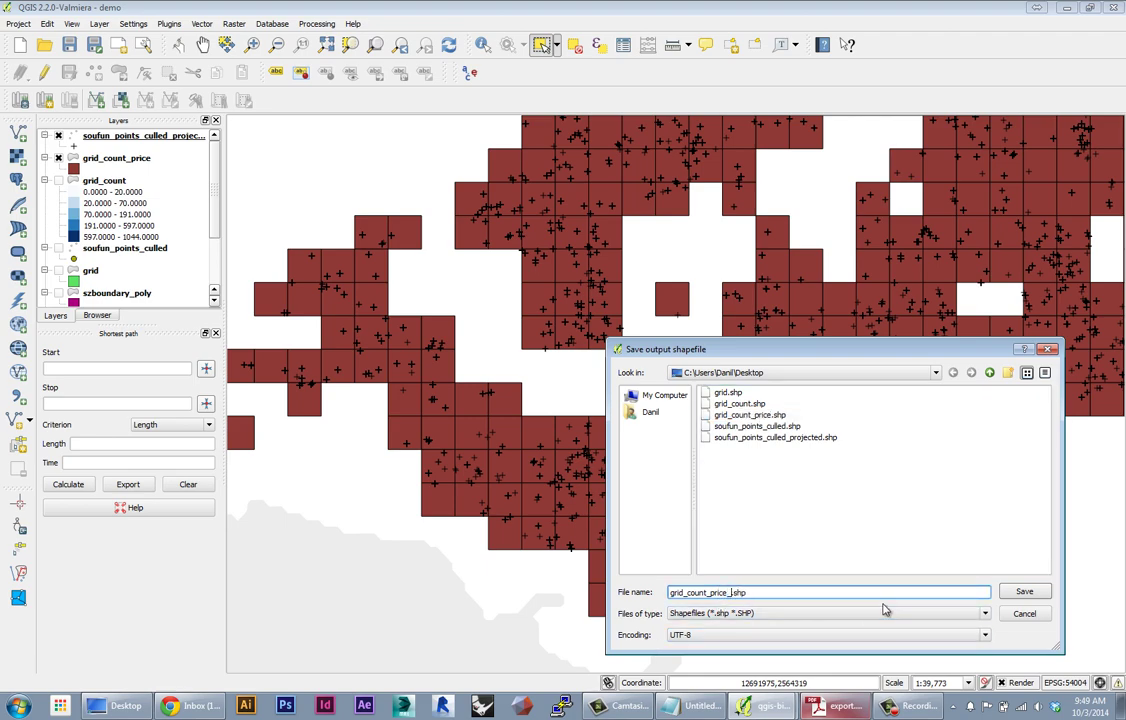
pyautogui.write('points')
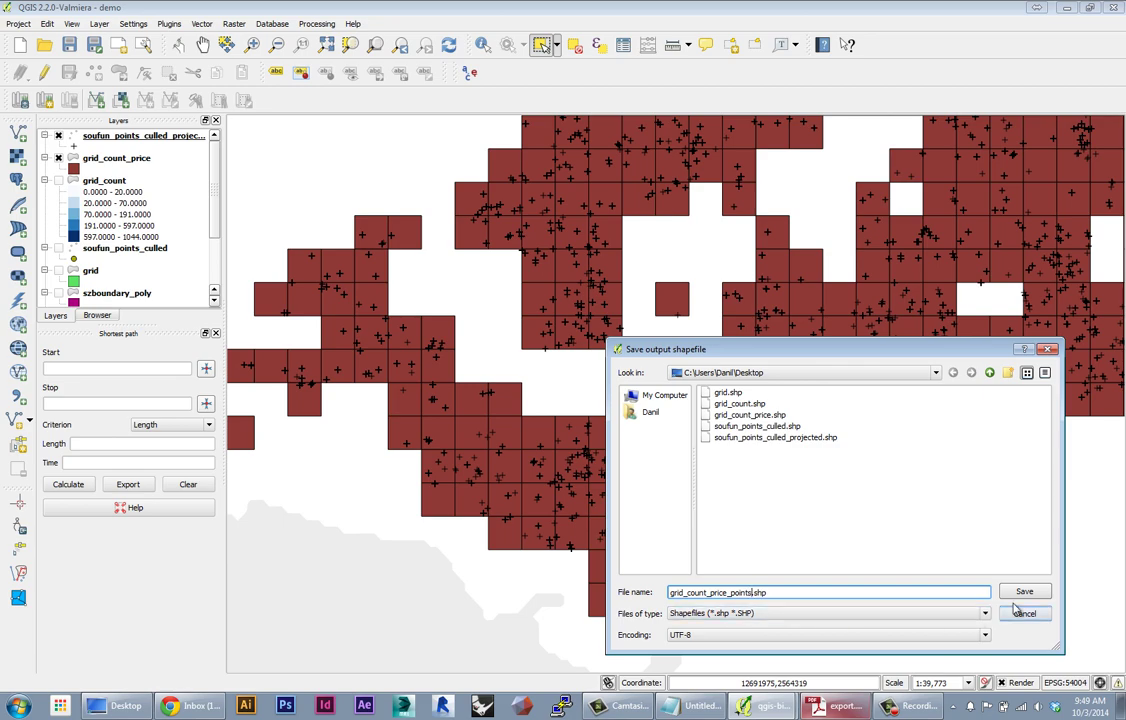
pyautogui.click(1022, 592)
# Run the centroid conversion with the result added to the map, then close the tool
pyautogui.click(767, 539)
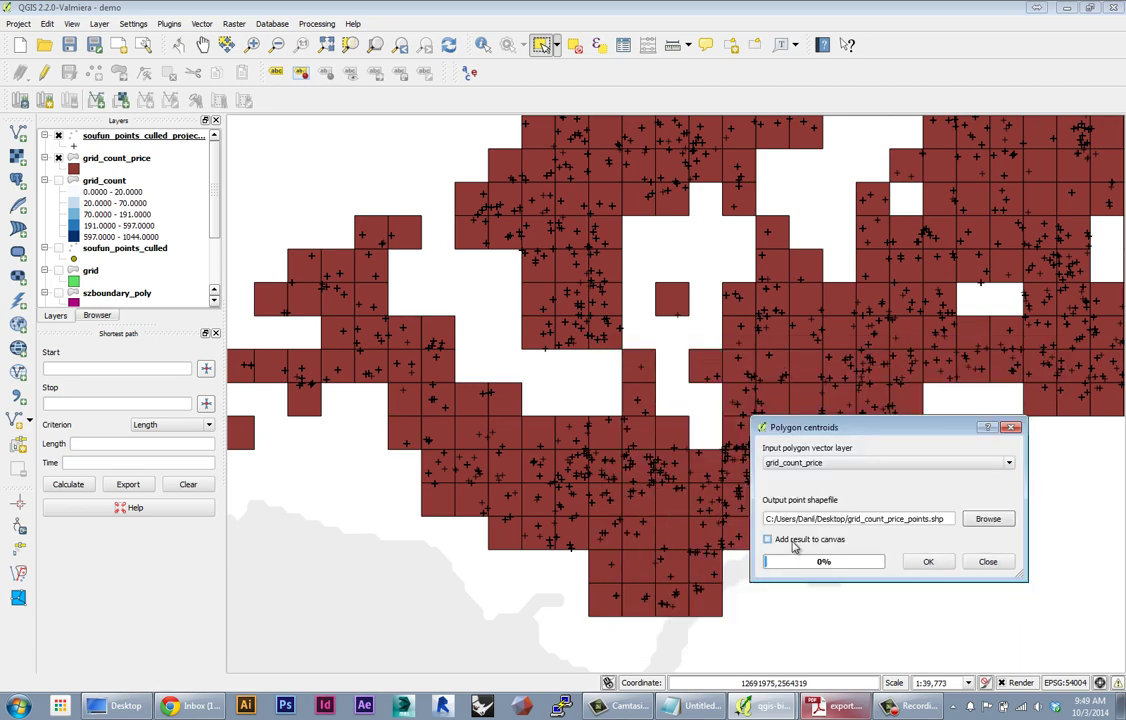
pyautogui.click(920, 566)
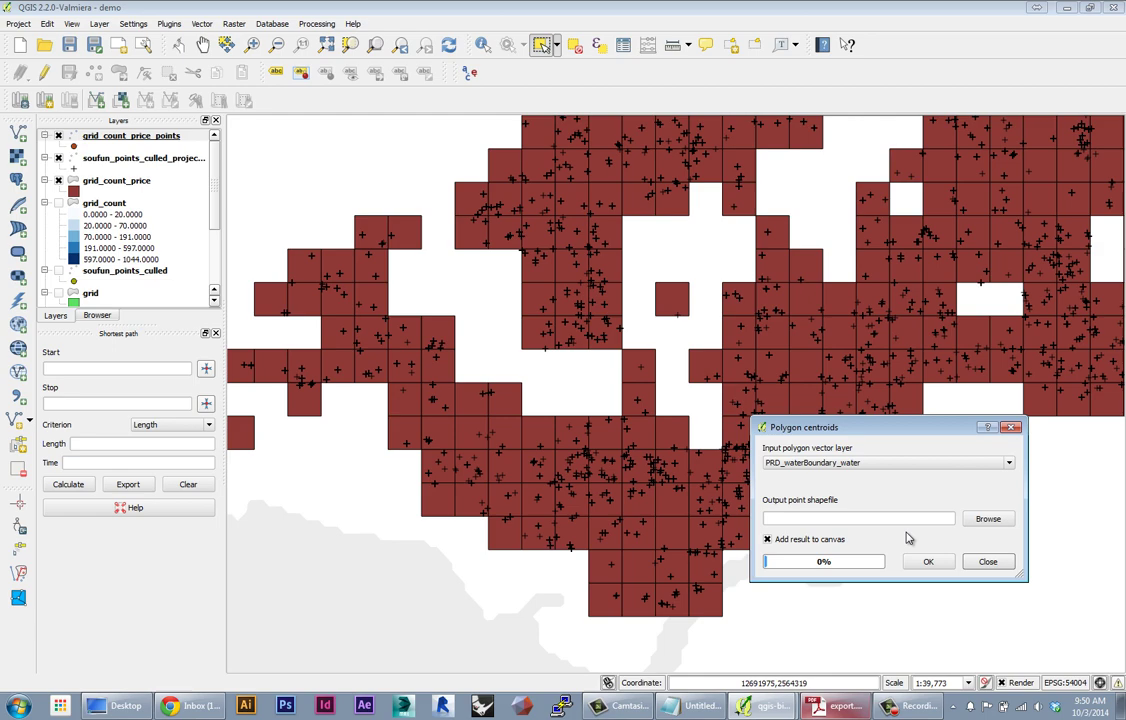
pyautogui.click(988, 561)
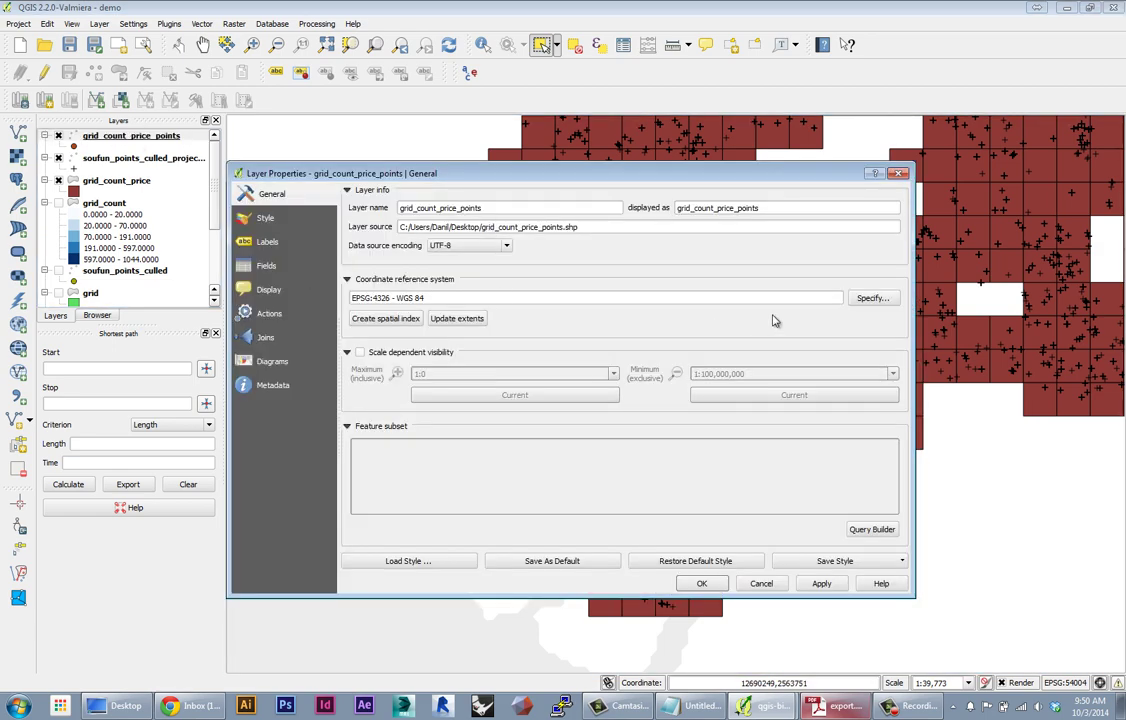
# Set the grid_count_price_points layer's coordinate system to World_Mercator
pyautogui.click(872, 298)
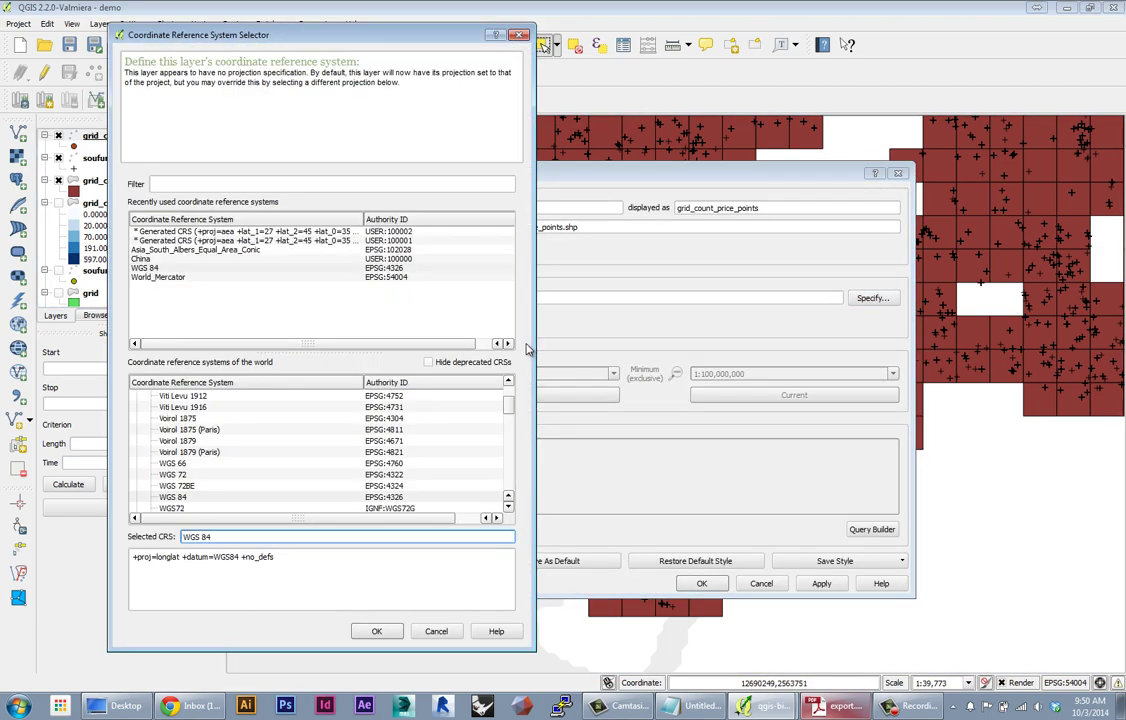
pyautogui.click(157, 277)
pyautogui.click(376, 631)
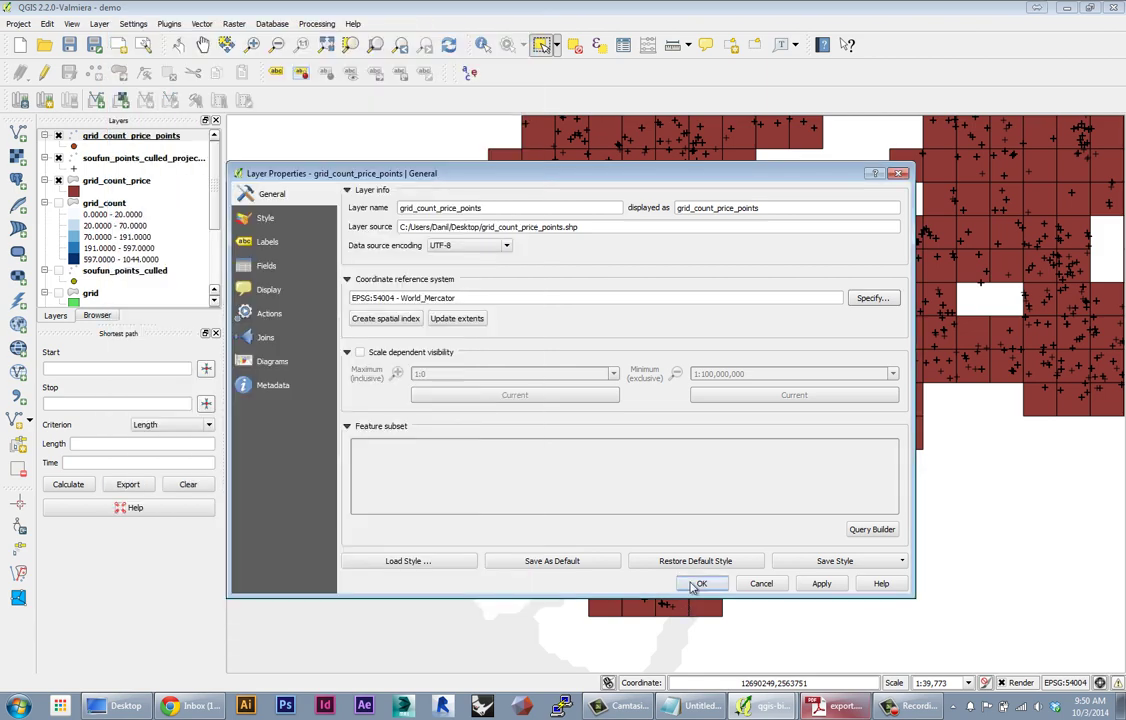
pyautogui.click(700, 583)
# Zoom in and open the attribute table of grid_count_price_points
pyautogui.scroll(2, 644, 385)
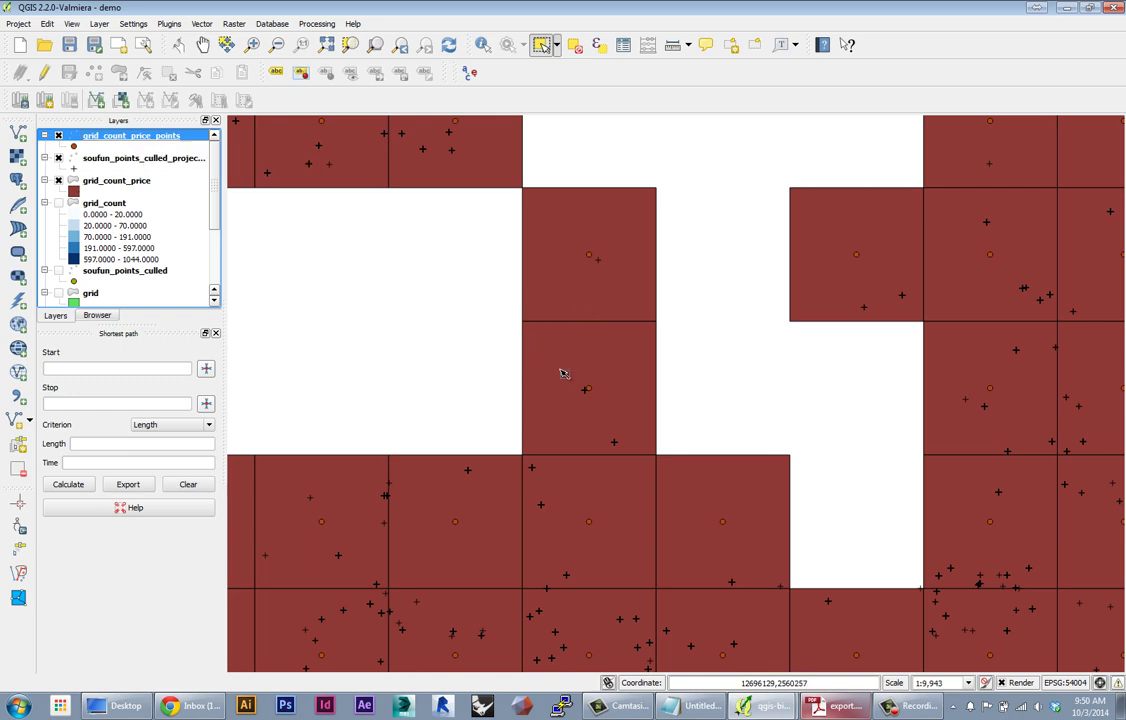
pyautogui.rightClick(157, 146)
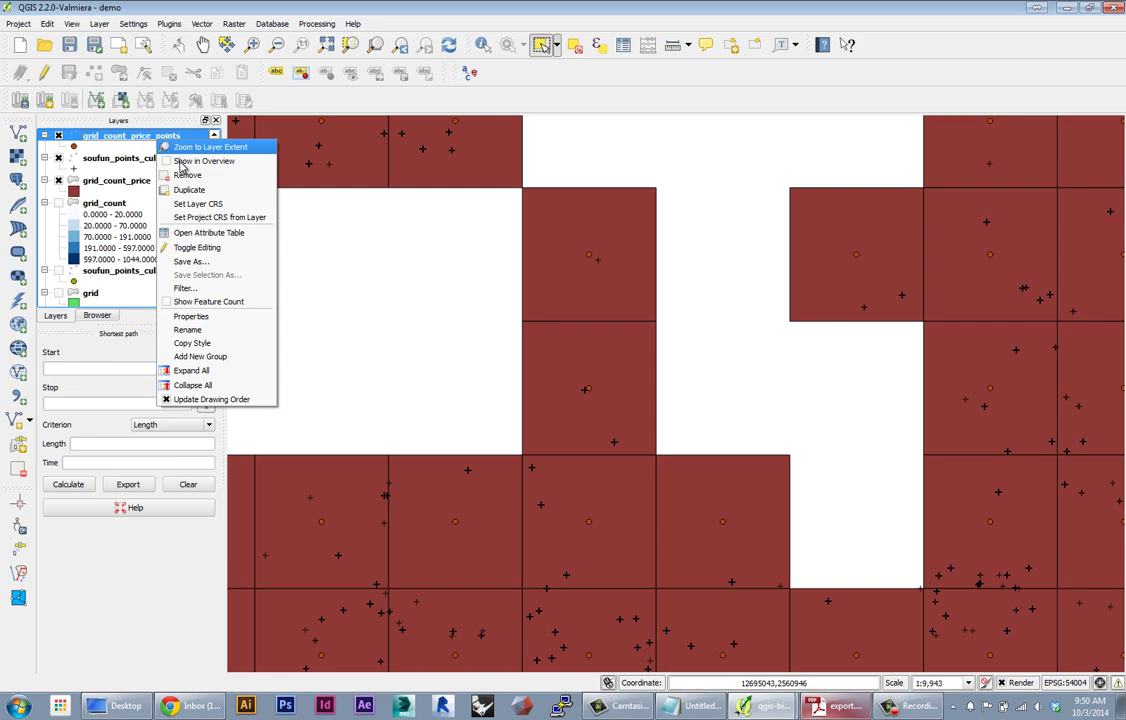
pyautogui.click(180, 203)
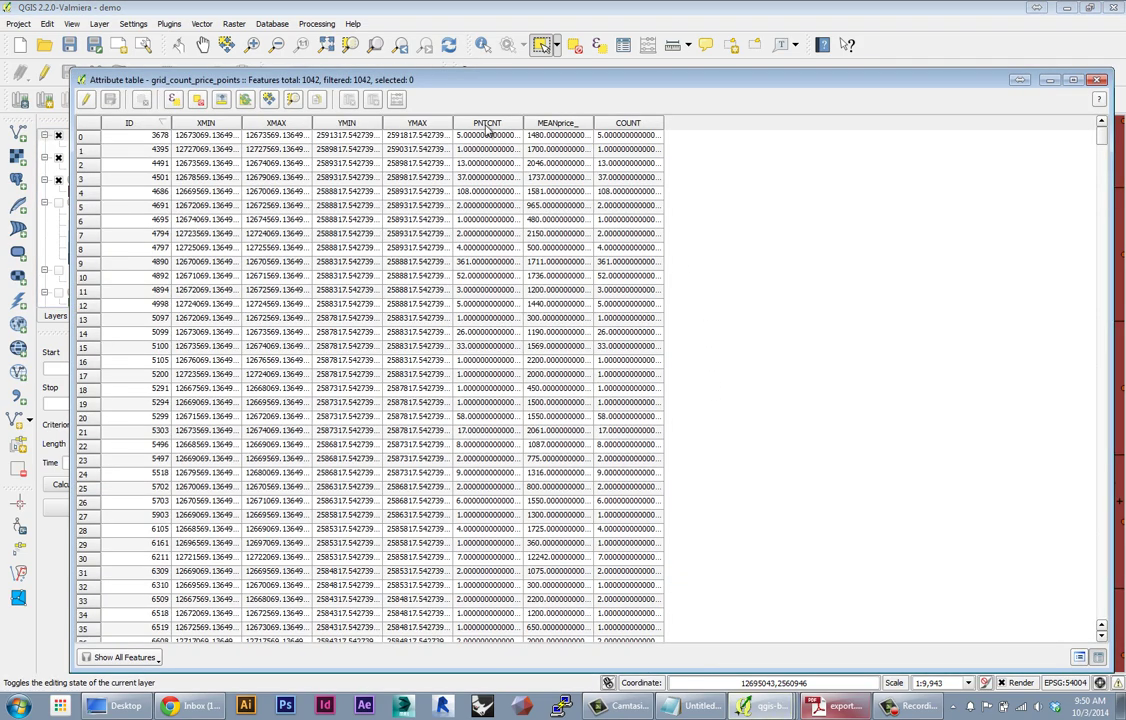